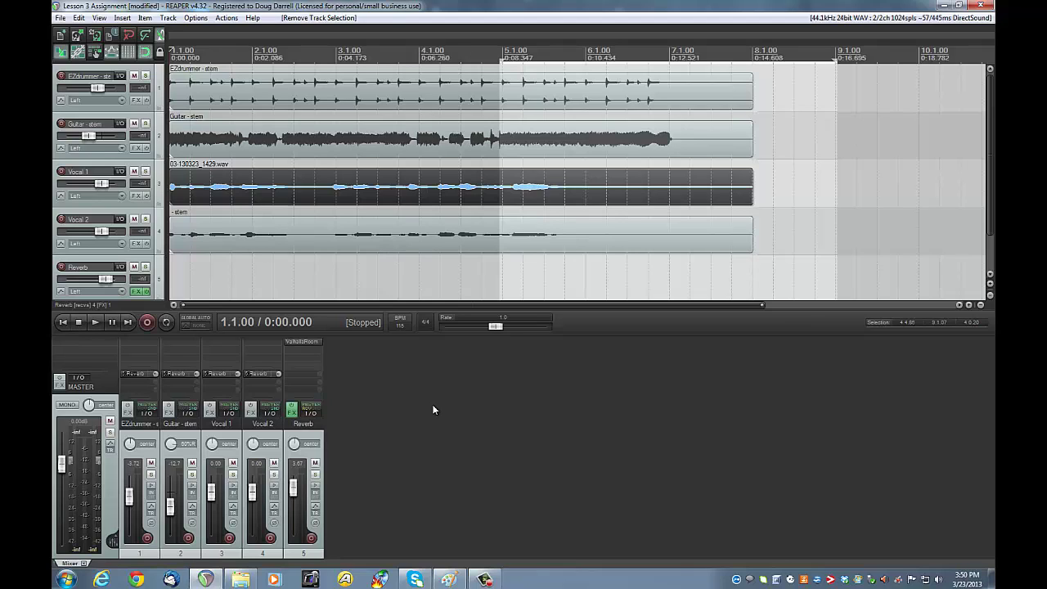
# Switch to Paint and draw a short red horizontal line branching off the audio channel's line just below its fader
pyautogui.hotkey('alt', 'Tab')
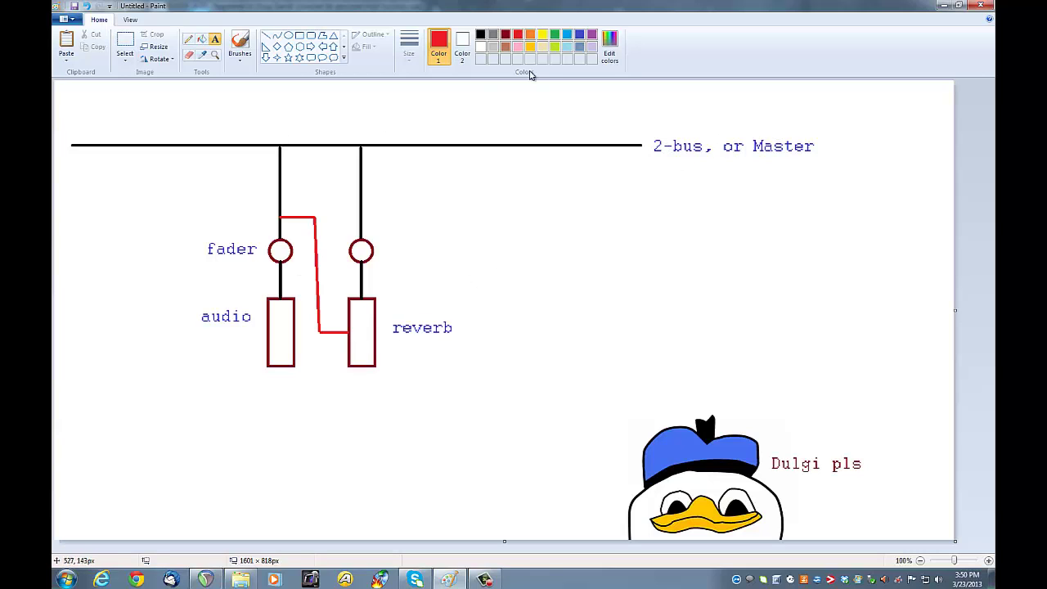
pyautogui.click(265, 36)
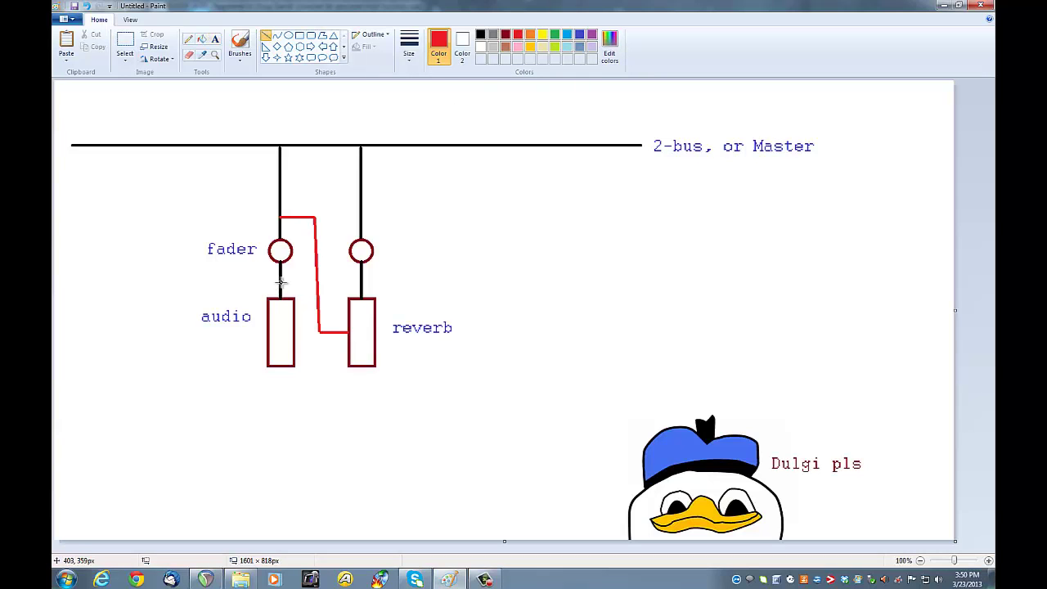
pyautogui.moveTo(281, 282); pyautogui.dragTo(292, 282)
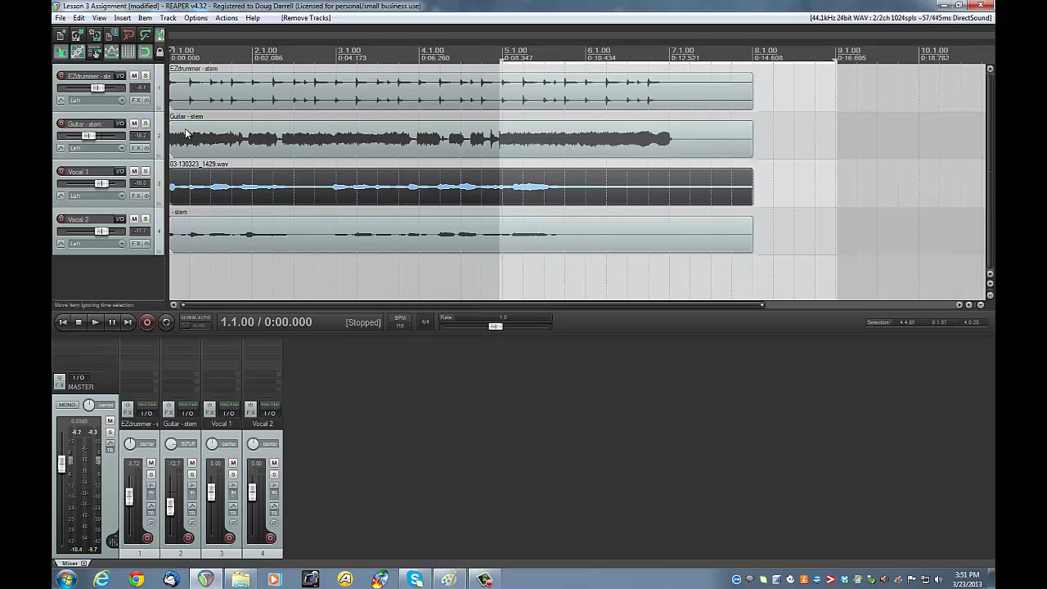
# Play the four-track mix from the start without reverb and stop it
pyautogui.click(95, 322)
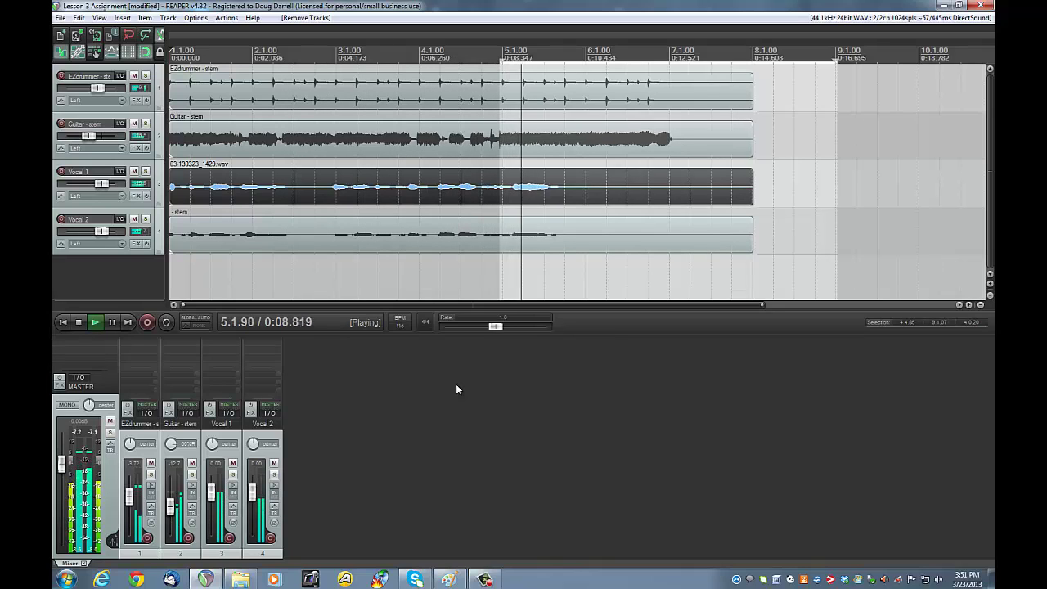
pyautogui.click(80, 321)
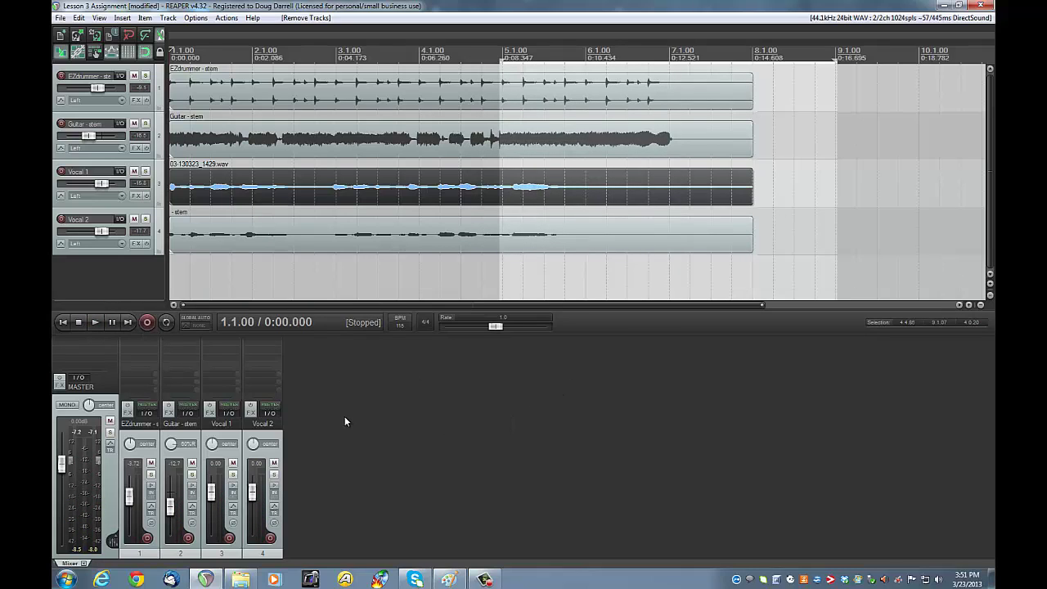
# Add a new track below Vocal 2 and insert the ValhallaRoom VST effect on it
pyautogui.doubleClick(104, 252)
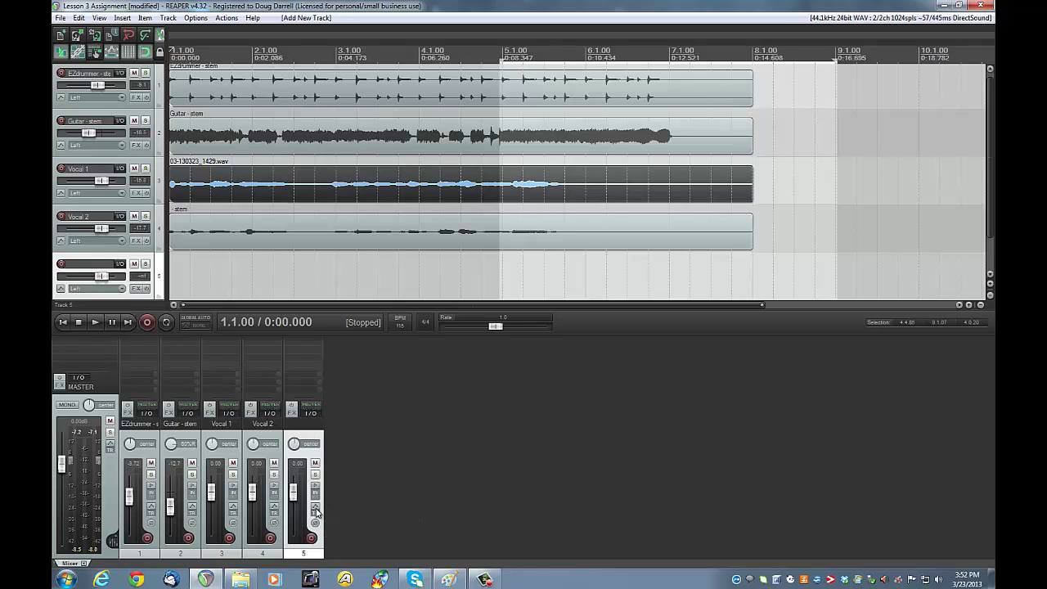
pyautogui.click(291, 412)
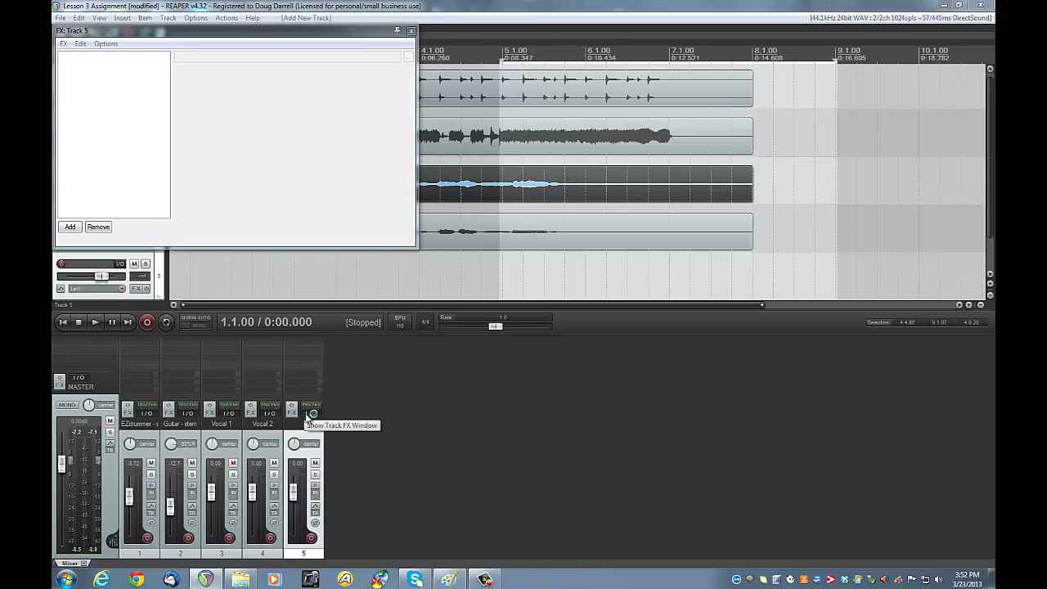
pyautogui.click(620, 294)
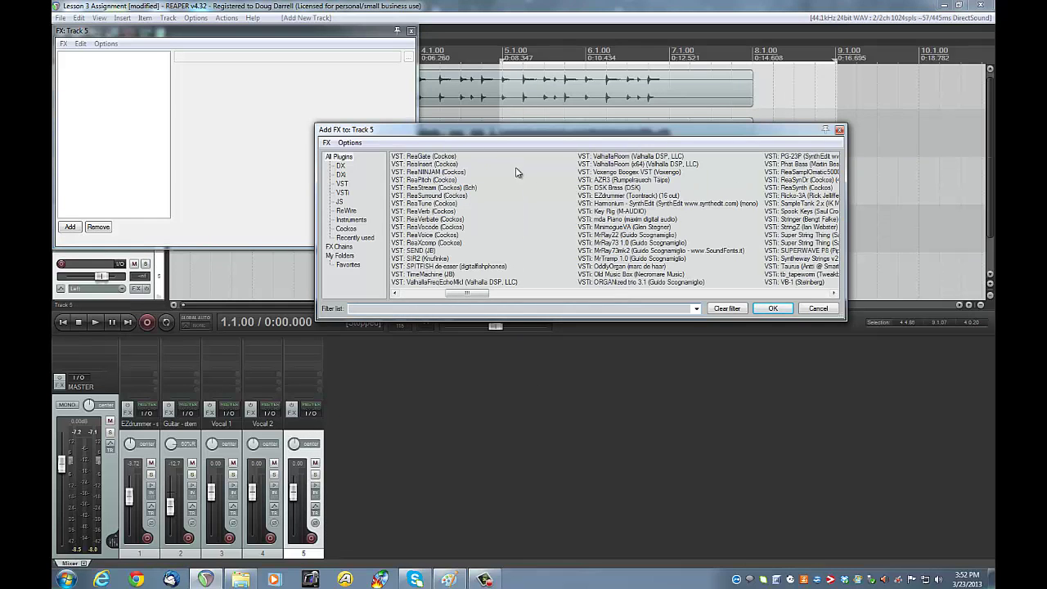
pyautogui.doubleClick(634, 160)
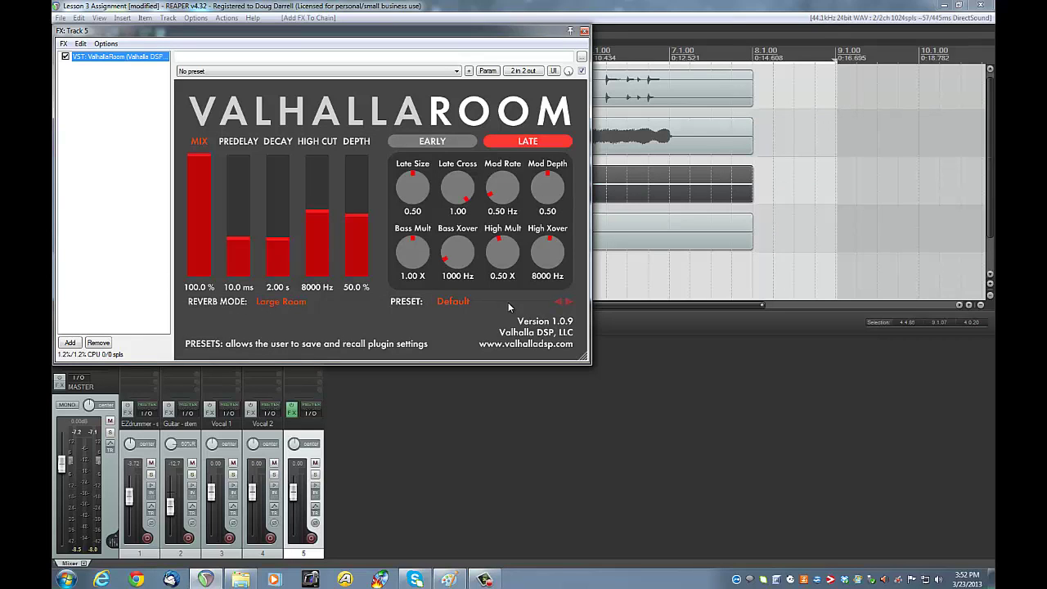
# Load ValhallaRoom's RichChamber preset from the Chambers group and close the effect window
pyautogui.click(508, 301)
pyautogui.moveTo(522, 455)
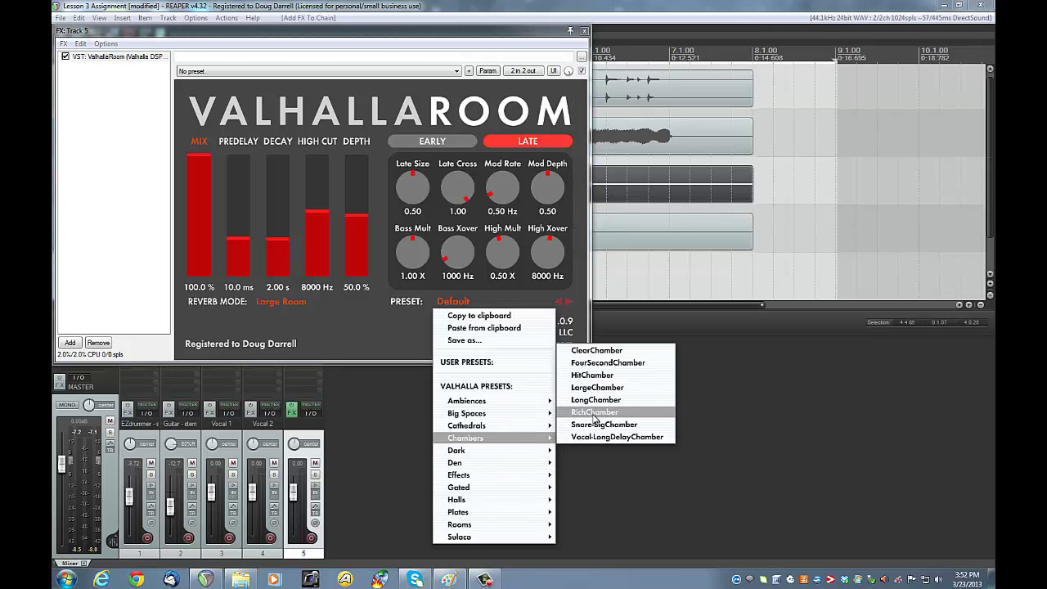
pyautogui.click(596, 412)
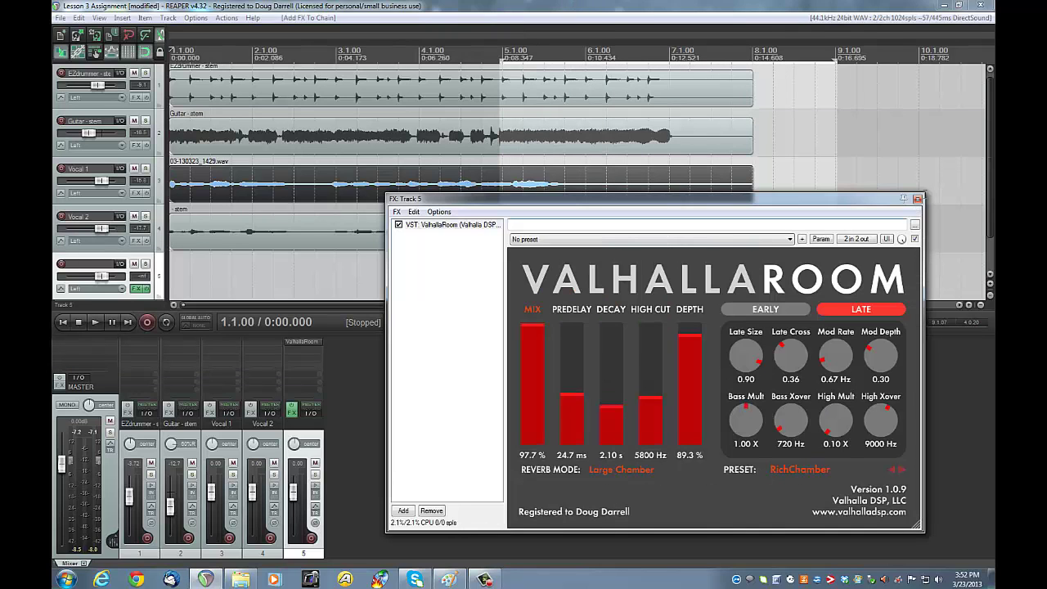
pyautogui.click(917, 198)
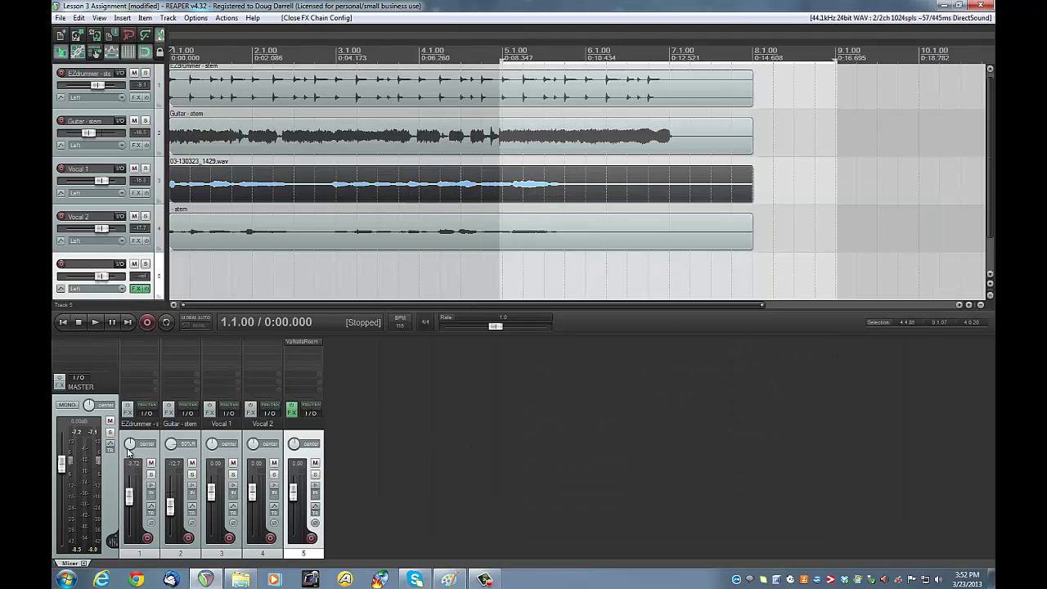
# Solo the EZdrummer track and add a send from it to track 5
pyautogui.click(151, 474)
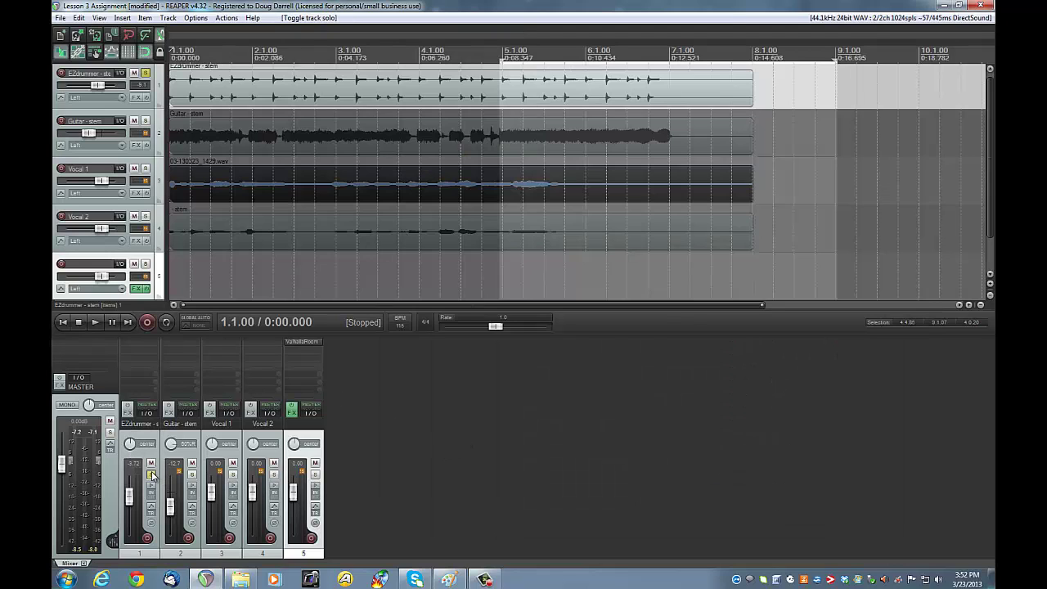
pyautogui.click(142, 375)
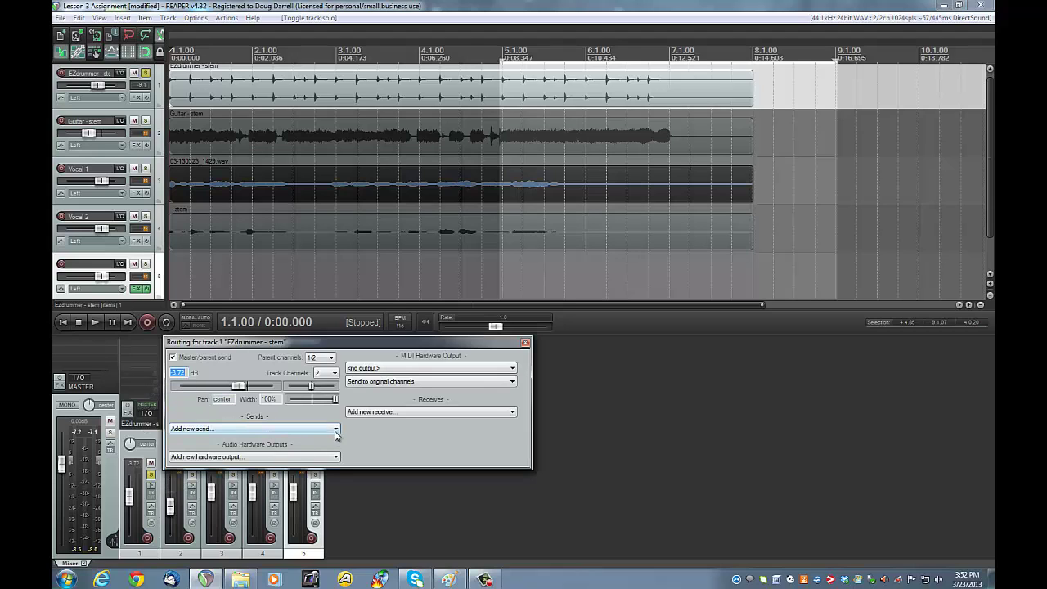
pyautogui.click(266, 430)
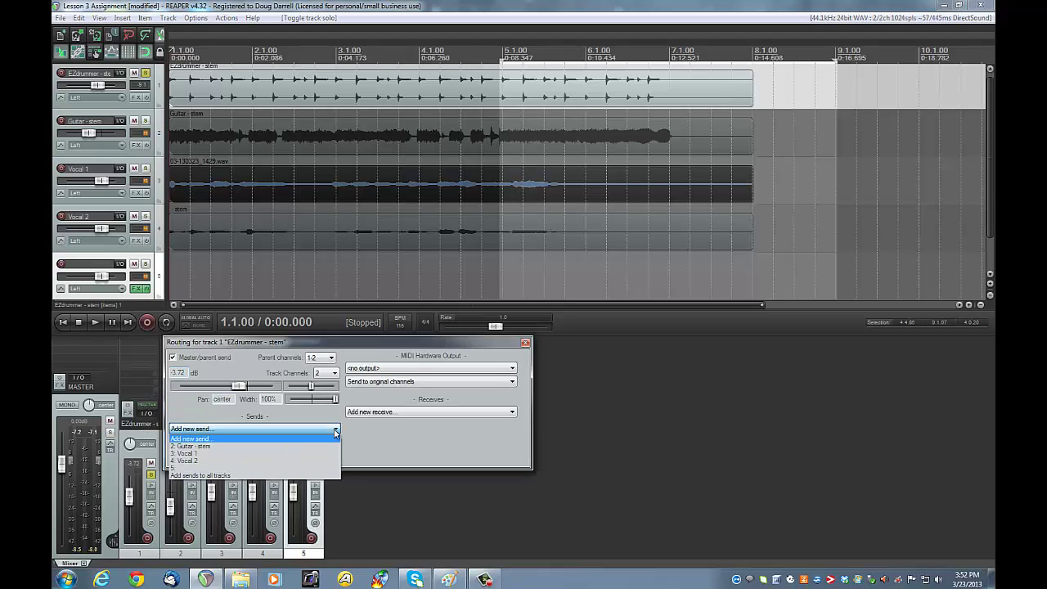
pyautogui.click(310, 468)
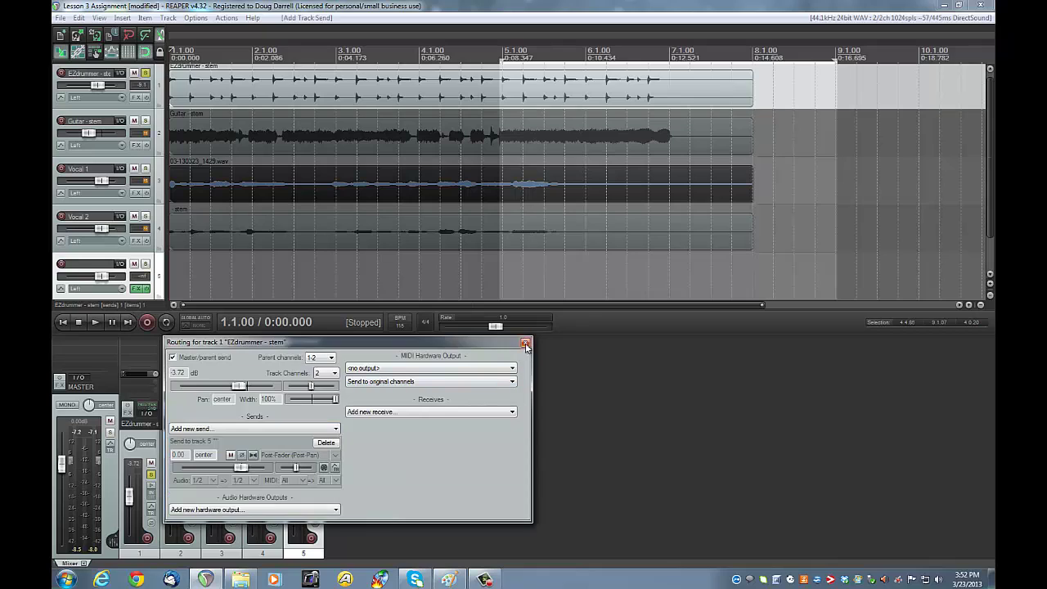
pyautogui.click(525, 344)
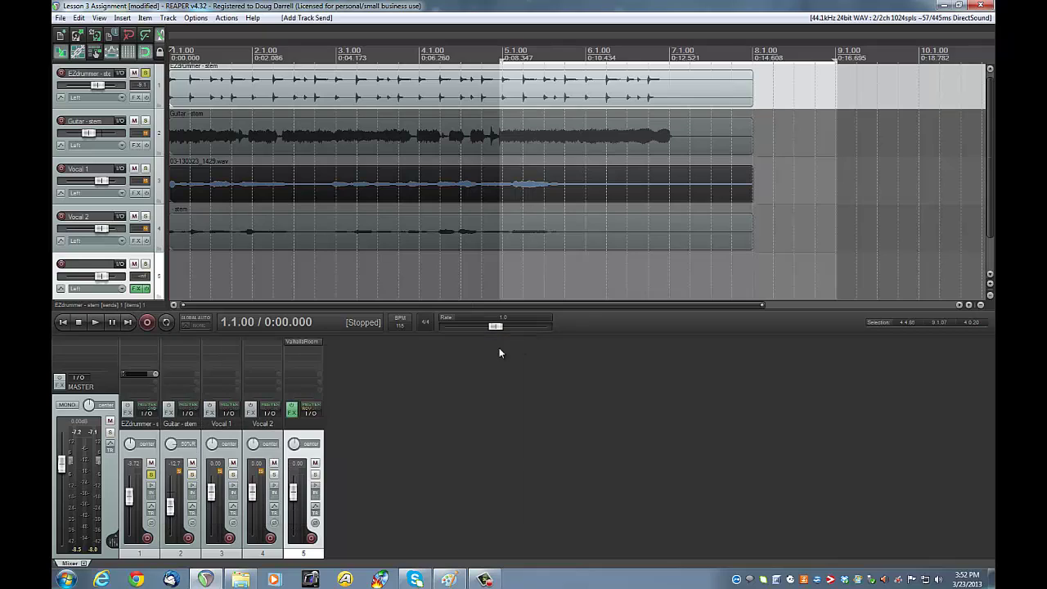
# Rename track 5 as Reverb and play the soloed drums through it
pyautogui.doubleClick(307, 431)
pyautogui.press('Return')
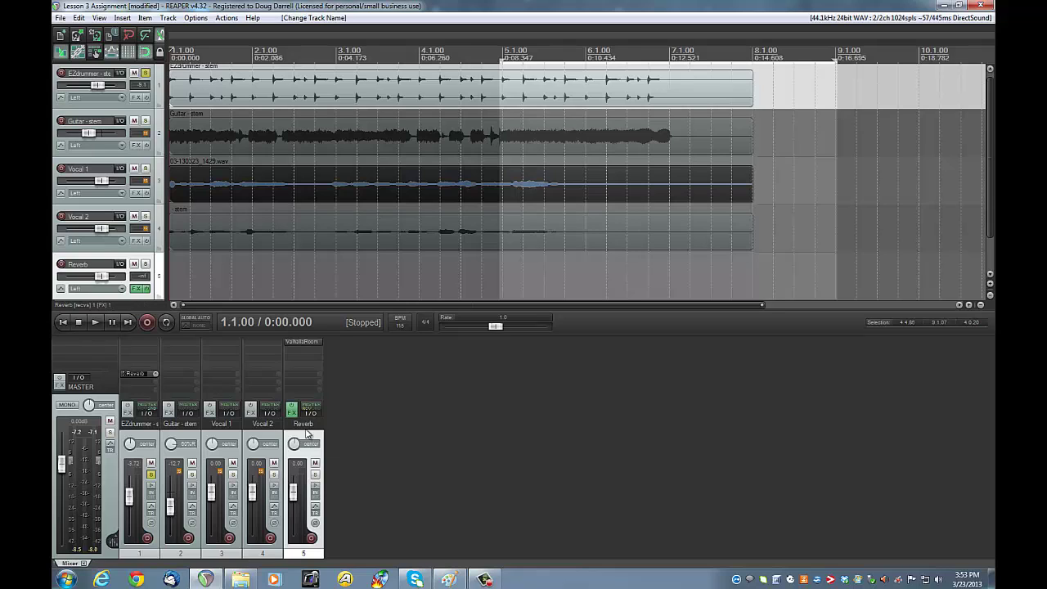
pyautogui.click(100, 323)
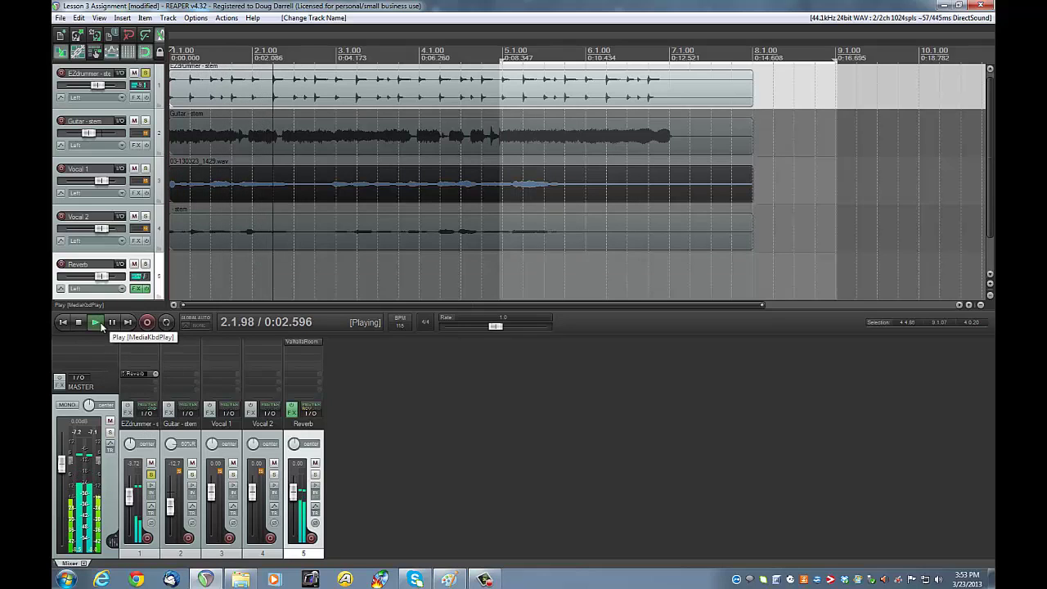
pyautogui.press('space')
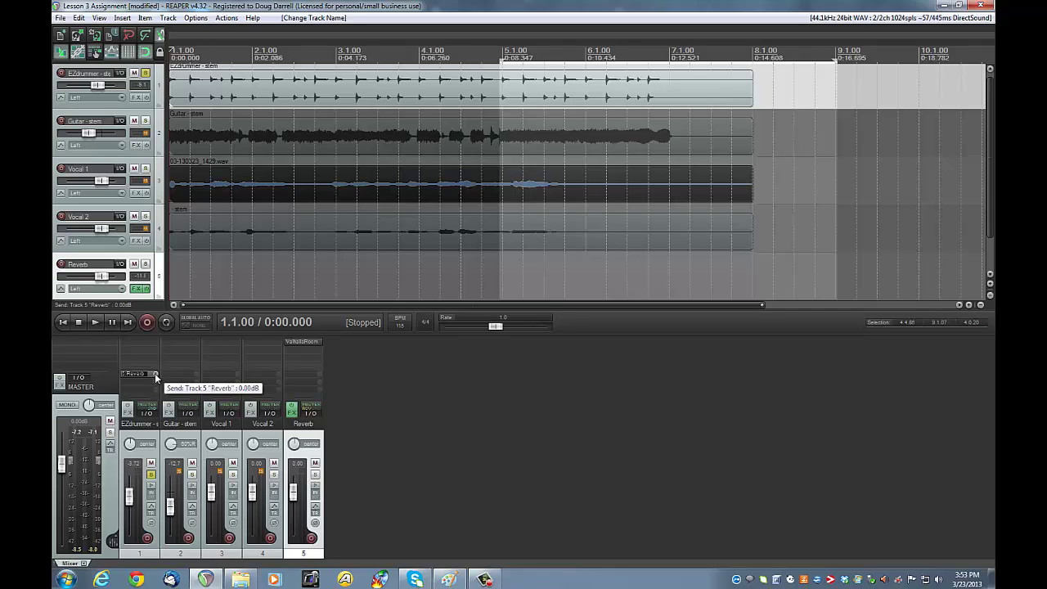
# Lower the EZdrummer track's send to Reverb to about -13.3 dB while playing the drums, and stop playback
pyautogui.scroll(-5, 155, 373)
pyautogui.scroll(5, 154, 373)
pyautogui.scroll(5, 154, 373)
pyautogui.click(95, 323)
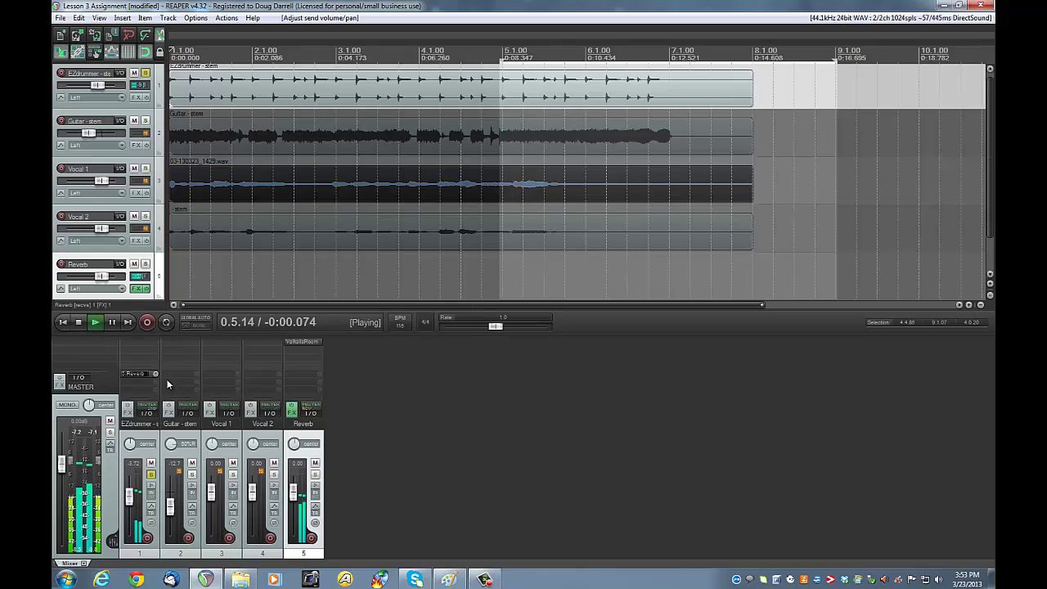
pyautogui.scroll(-2, 154, 374)
pyautogui.scroll(-8, 155, 374)
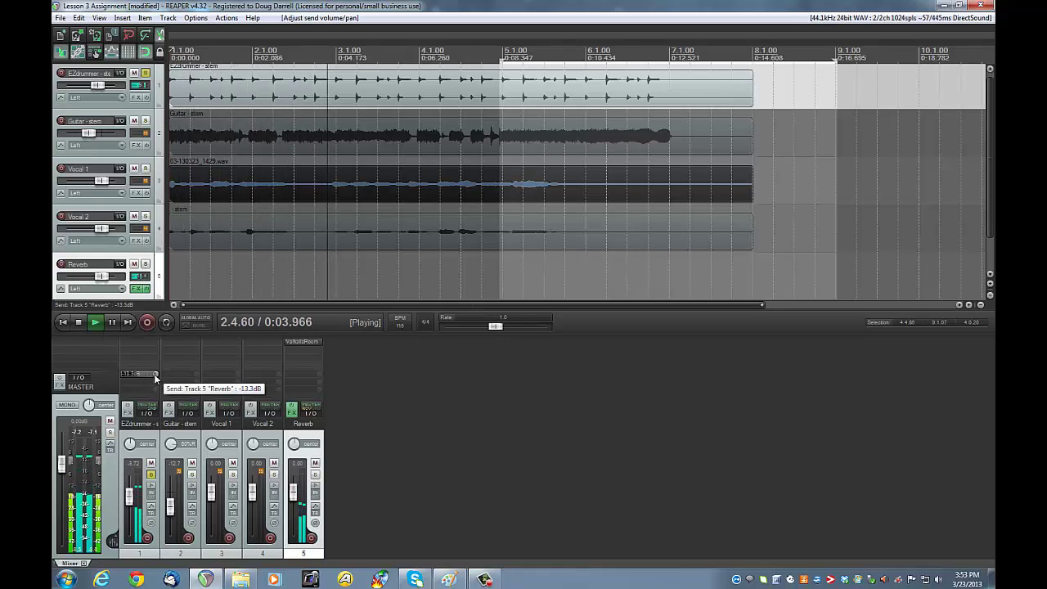
pyautogui.click(78, 322)
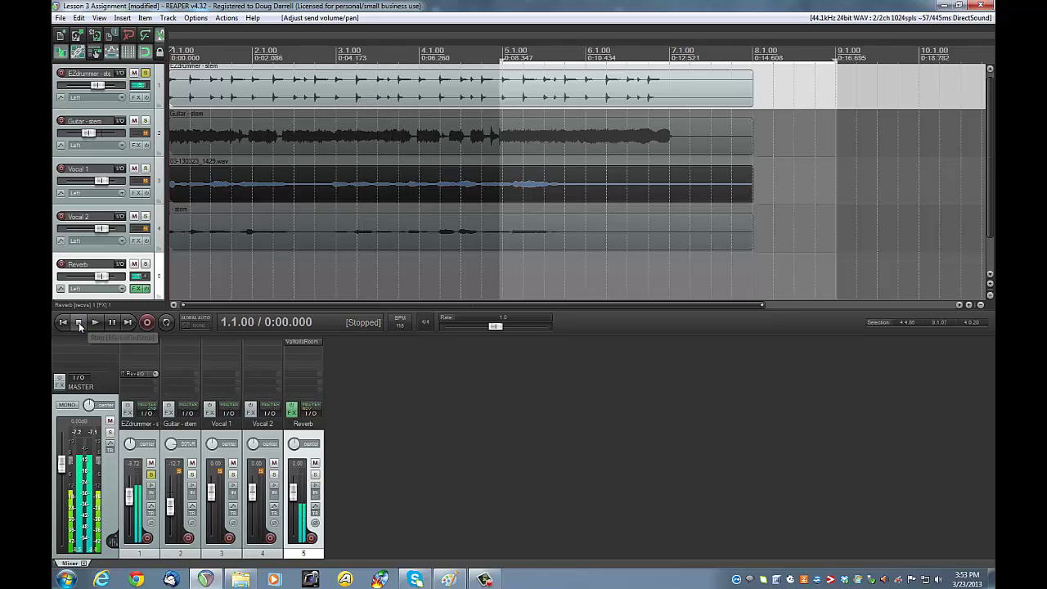
# Add a send from the Guitar track to the Reverb track and close its routing window
pyautogui.click(185, 373)
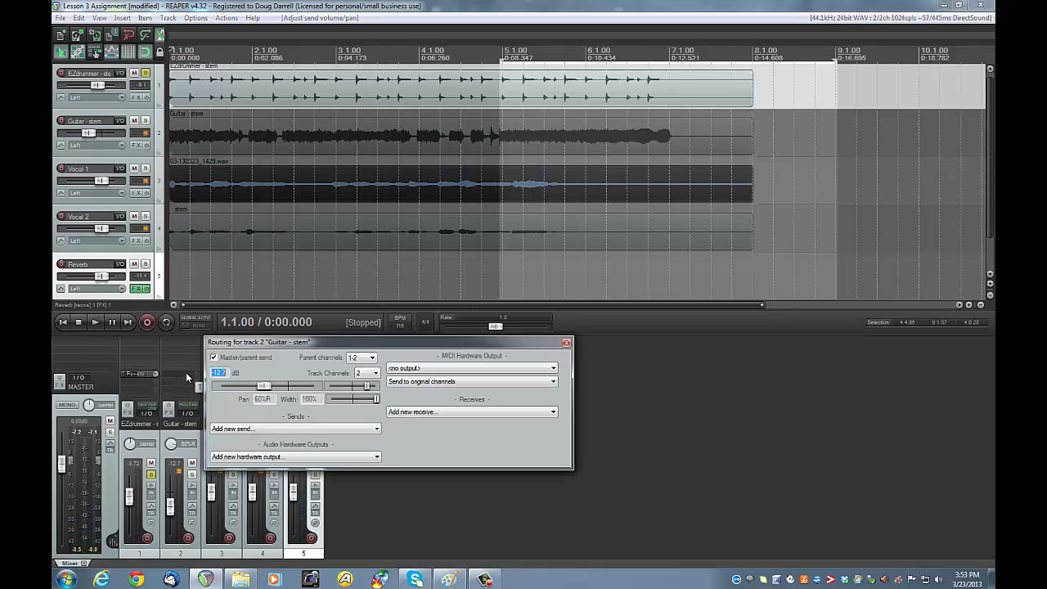
pyautogui.click(377, 429)
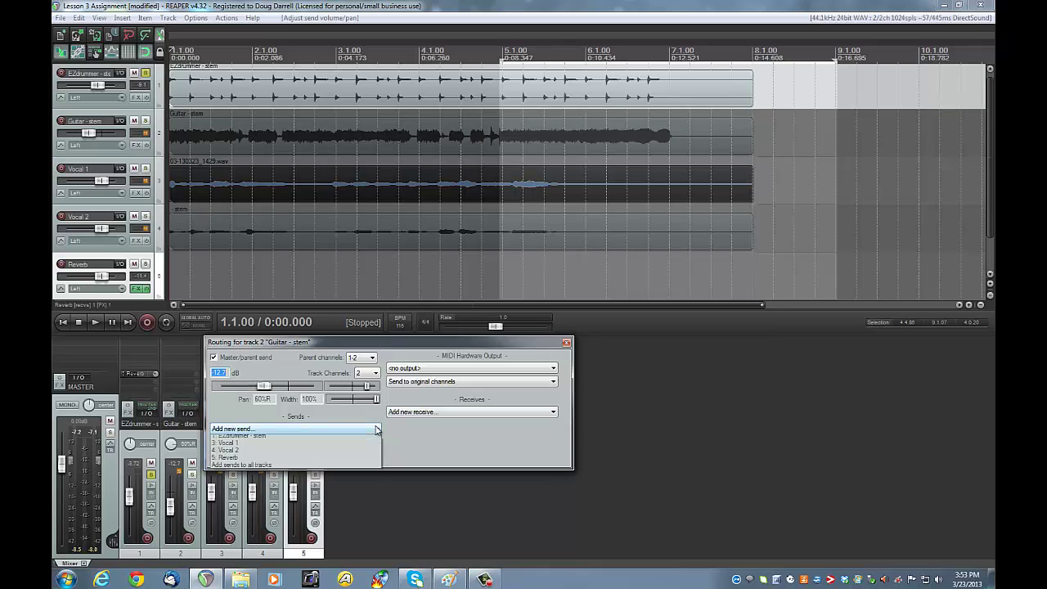
pyautogui.click(348, 464)
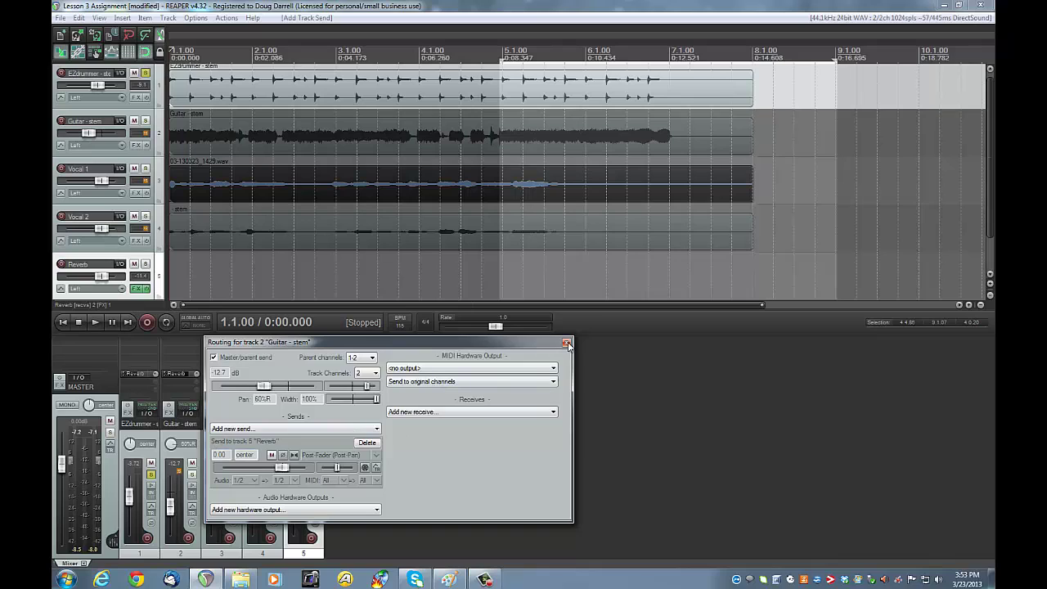
pyautogui.click(567, 342)
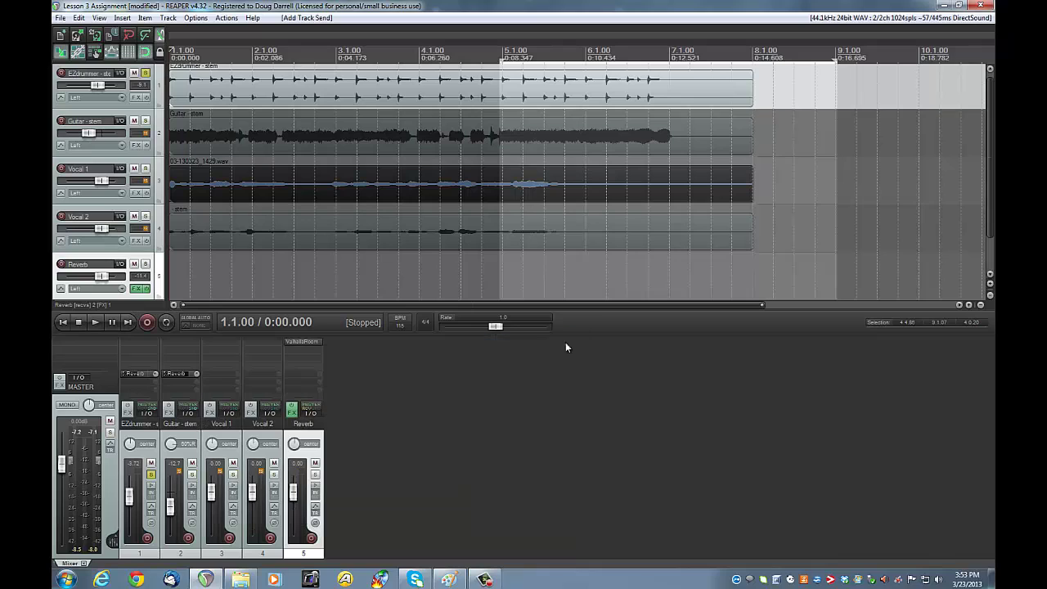
# Solo the Guitar track instead of the drums and lower its Reverb send to -12.5 dB while playing, stopping playback when set
pyautogui.click(192, 476)
pyautogui.click(150, 474)
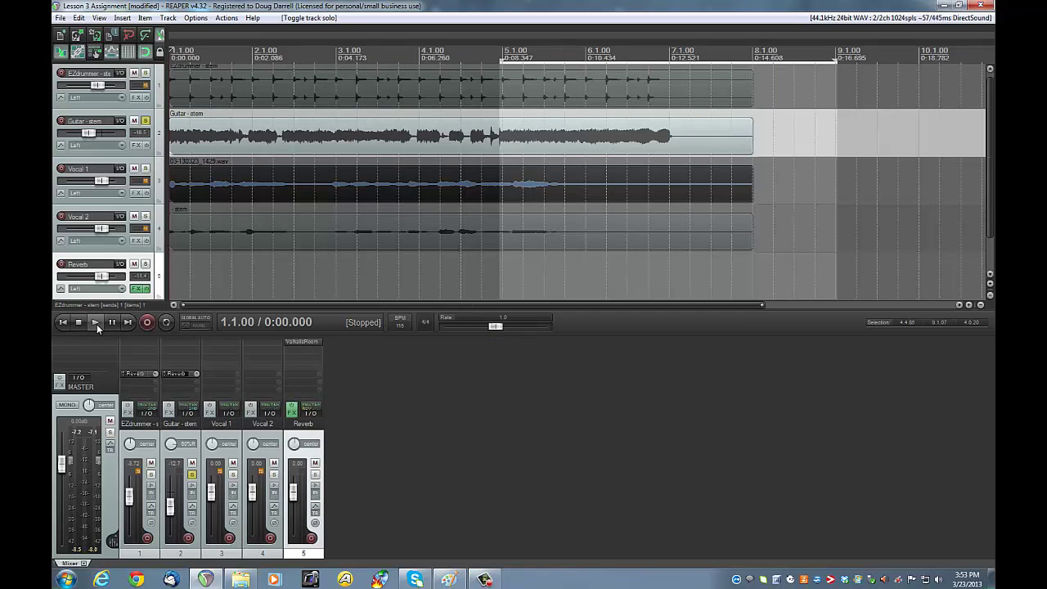
pyautogui.click(94, 322)
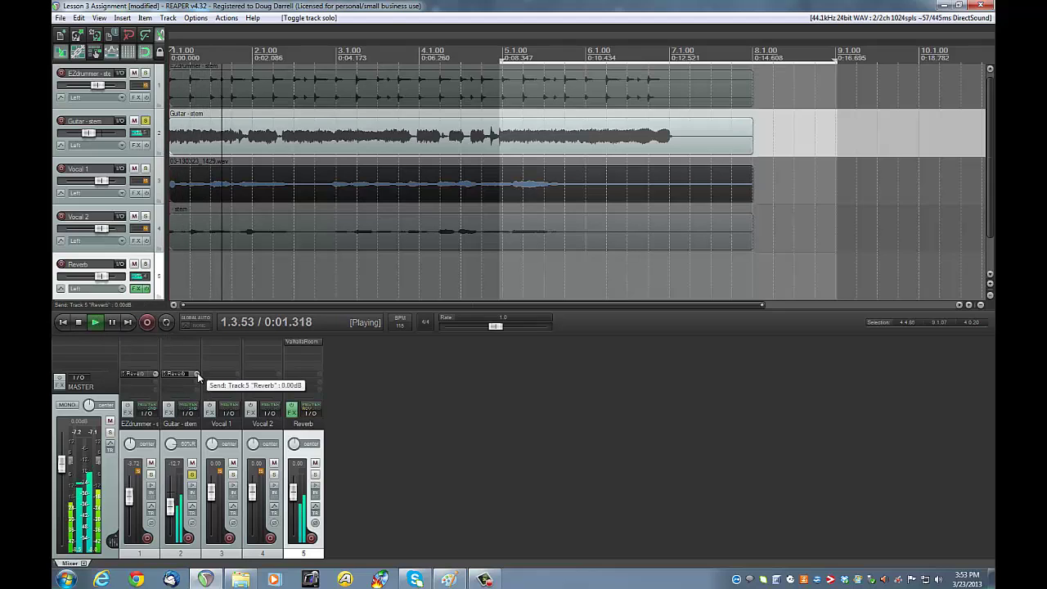
pyautogui.scroll(-3, 197, 374)
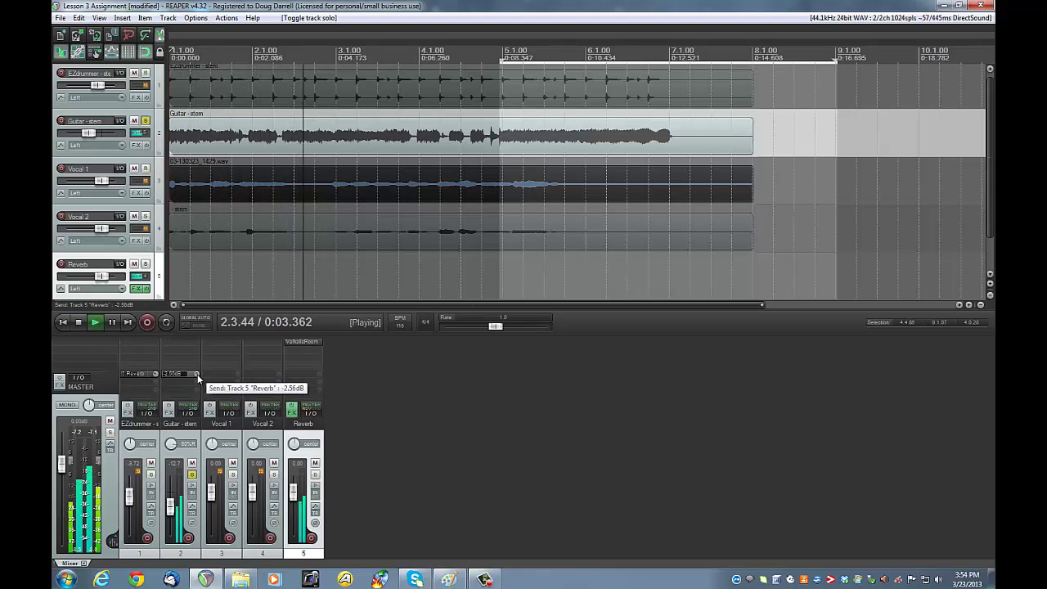
pyautogui.scroll(-5, 198, 374)
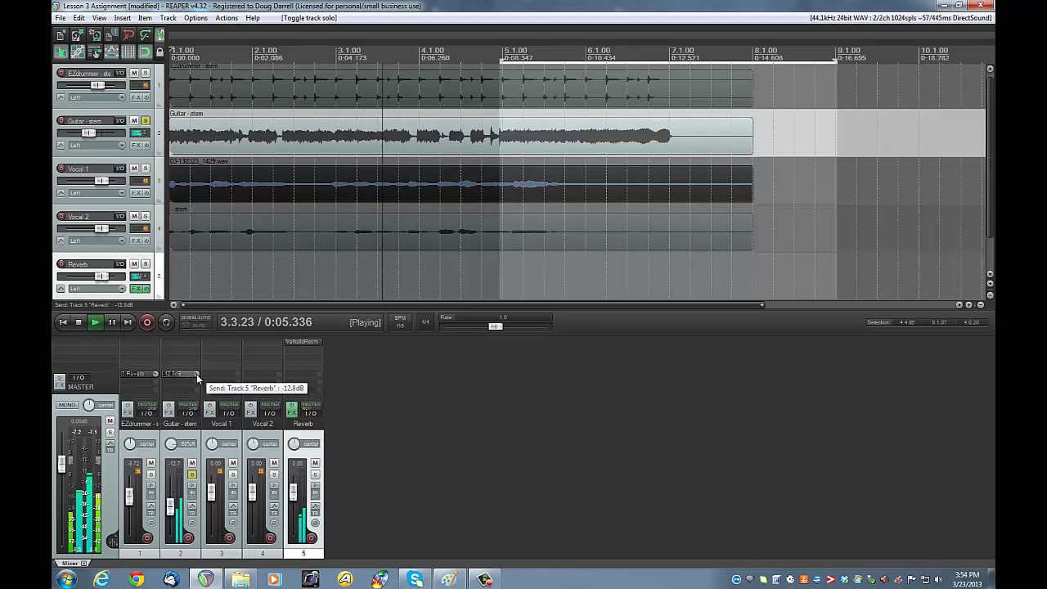
pyautogui.scroll(1, 197, 373)
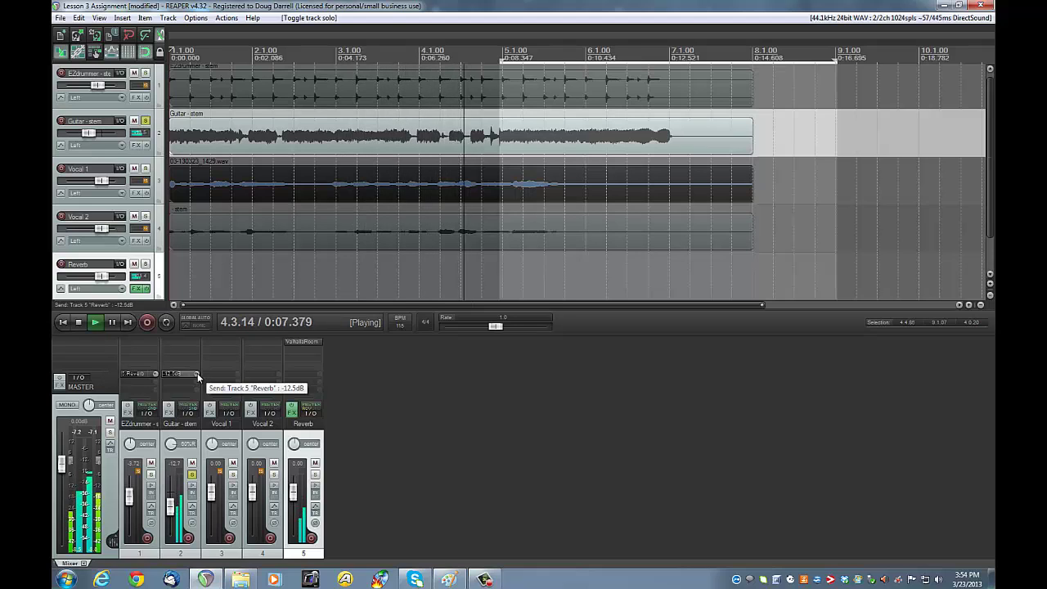
pyautogui.click(79, 323)
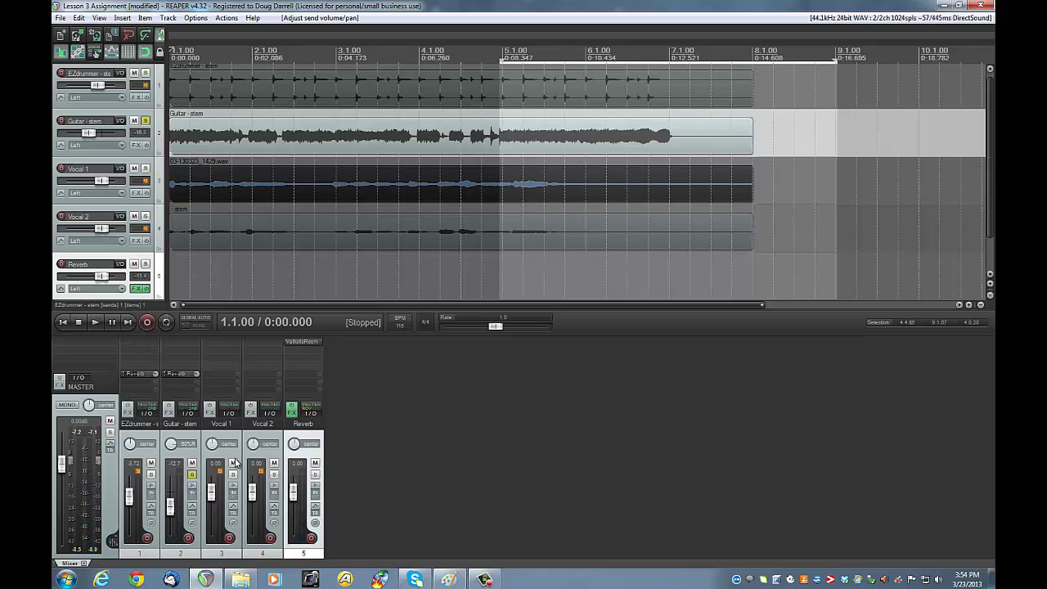
# Unsolo the Guitar track, add a send from Vocal 1 to the Reverb track and close its routing window
pyautogui.click(192, 474)
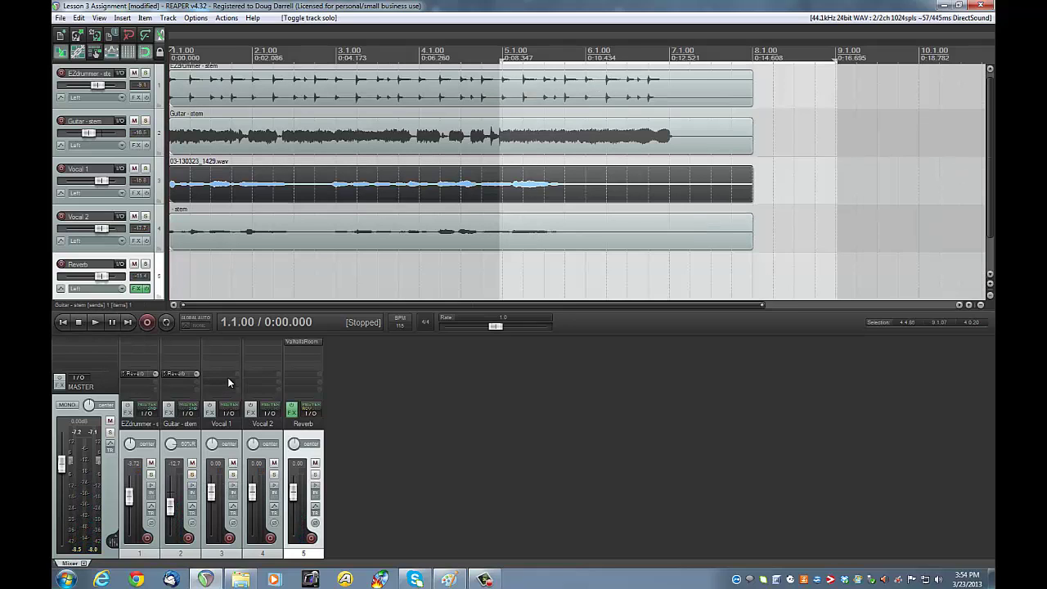
pyautogui.click(228, 373)
pyautogui.click(391, 429)
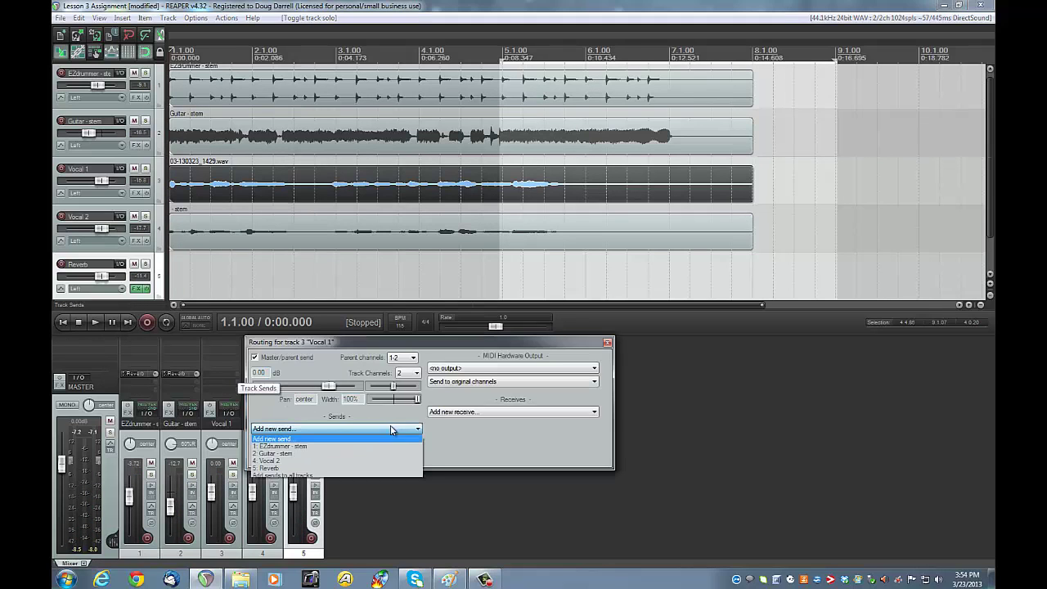
pyautogui.click(374, 468)
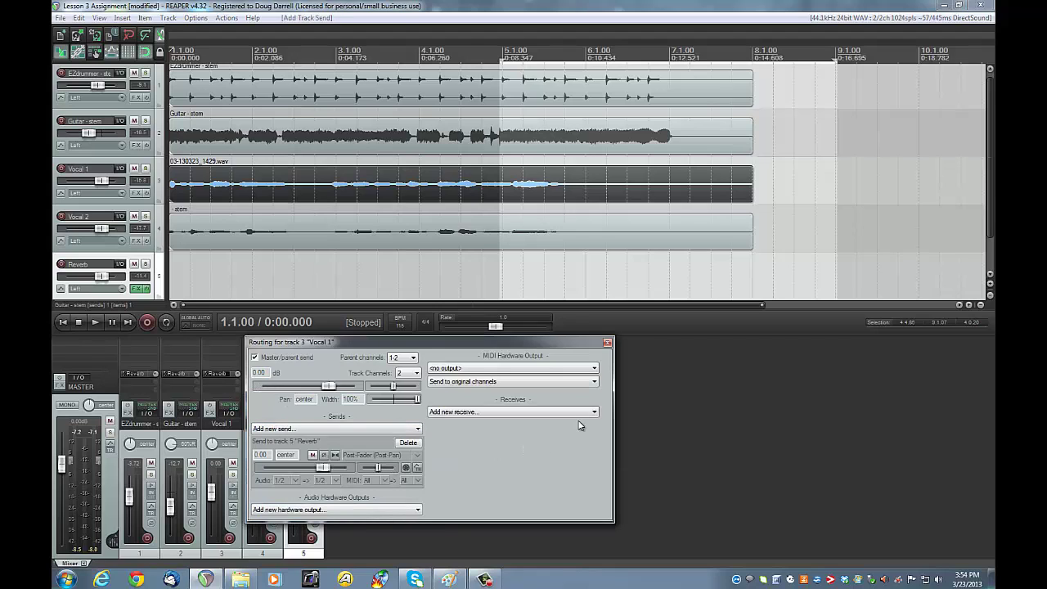
pyautogui.click(607, 343)
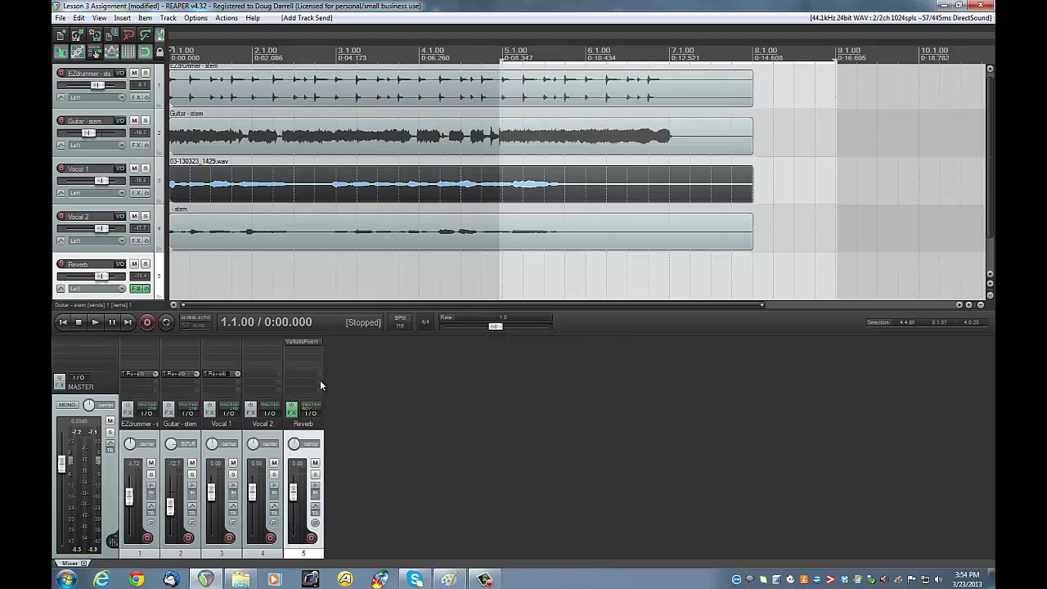
# Add a send from Vocal 2 to the Reverb track and close its routing window
pyautogui.click(271, 375)
pyautogui.click(440, 431)
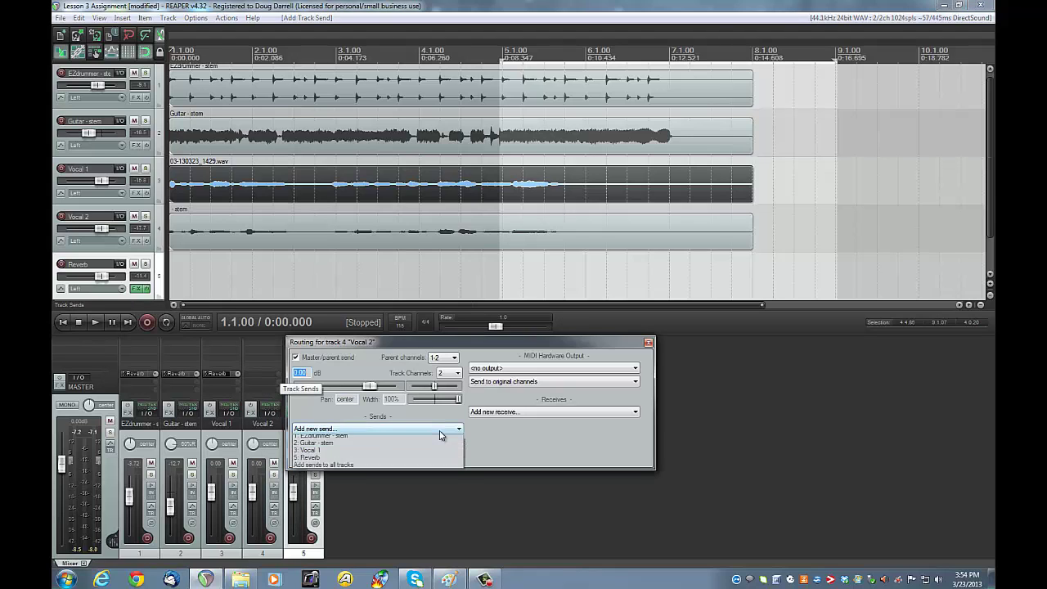
pyautogui.click(432, 473)
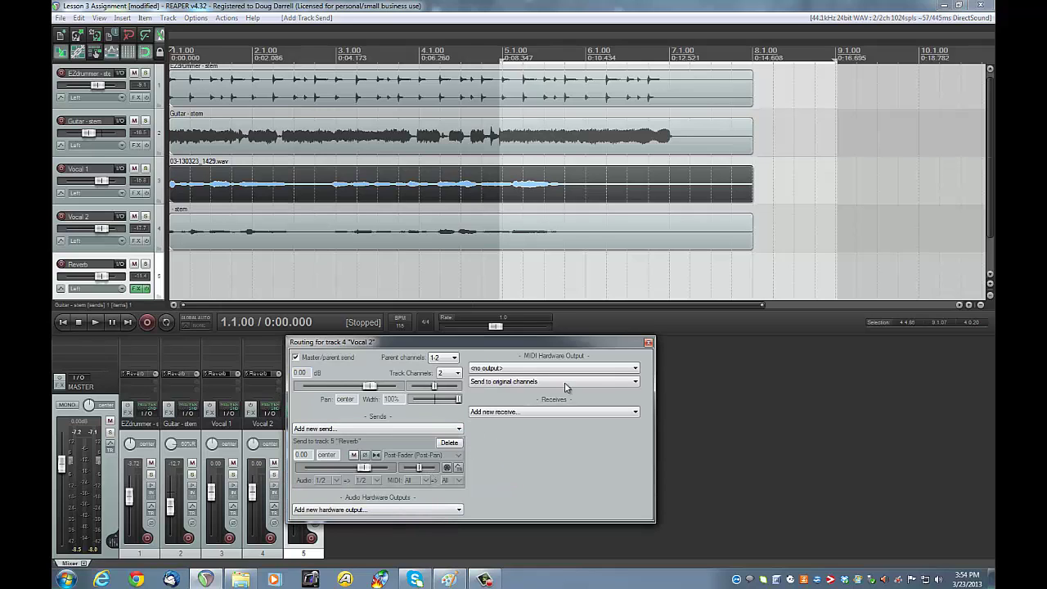
pyautogui.click(648, 343)
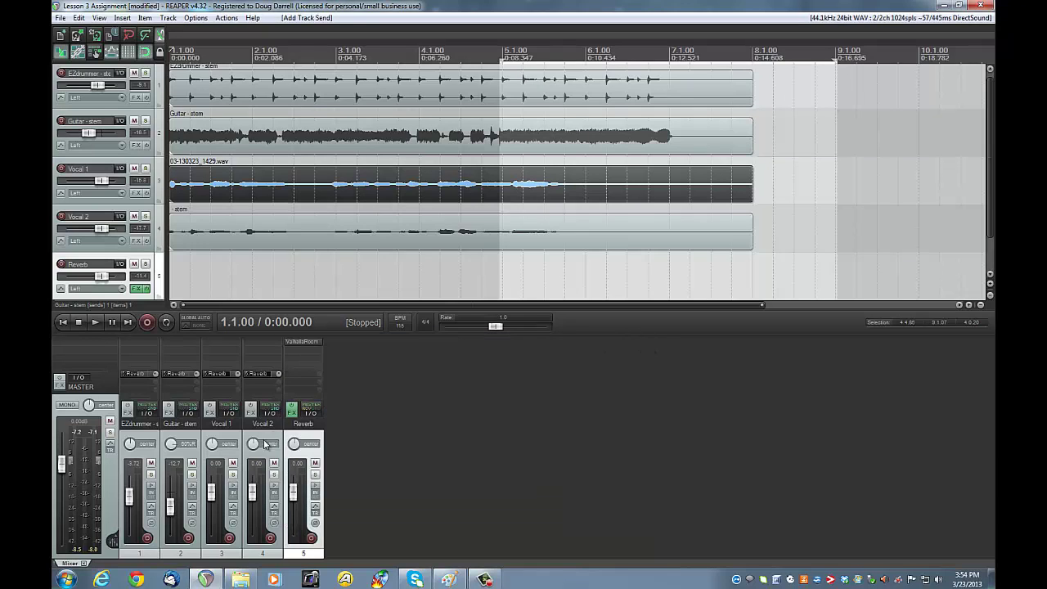
# Solo Vocal 1 and Vocal 2 together and adjust both Reverb sends below 0 dB while playing, stopping playback when set
pyautogui.click(234, 444)
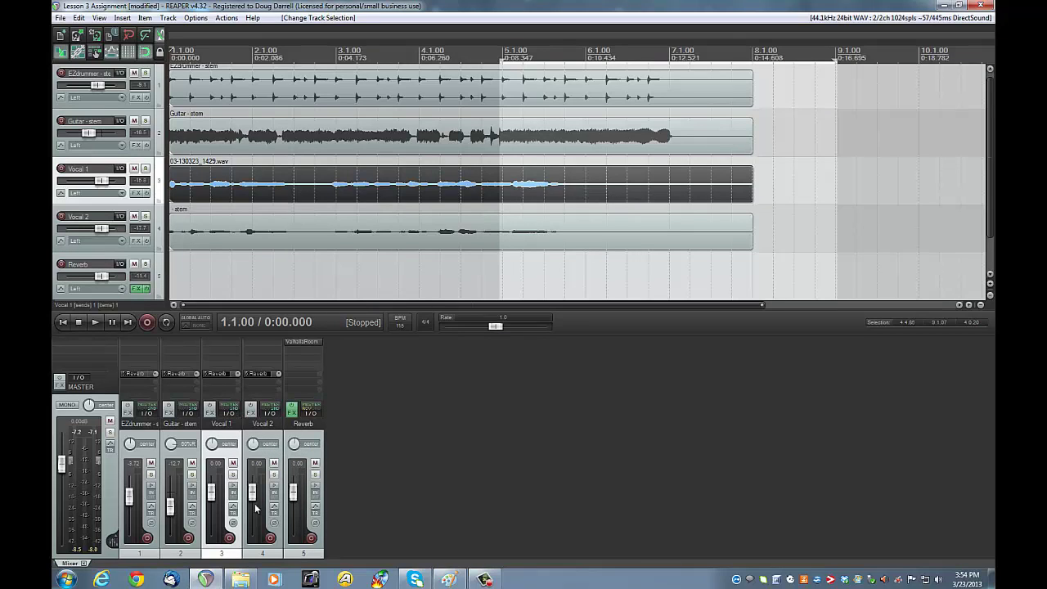
pyautogui.click(273, 474)
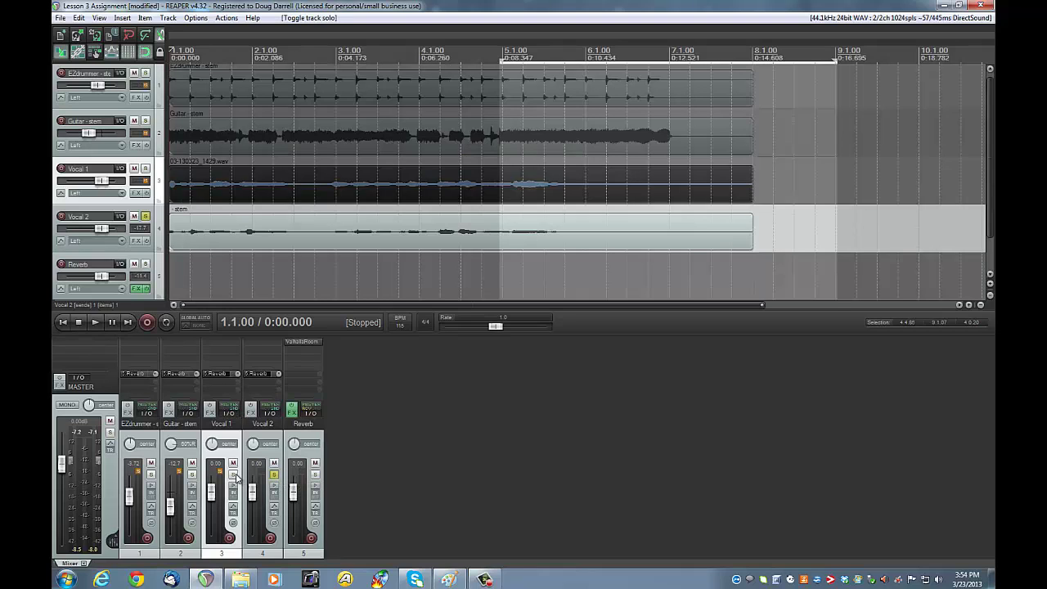
pyautogui.click(233, 474)
pyautogui.click(96, 323)
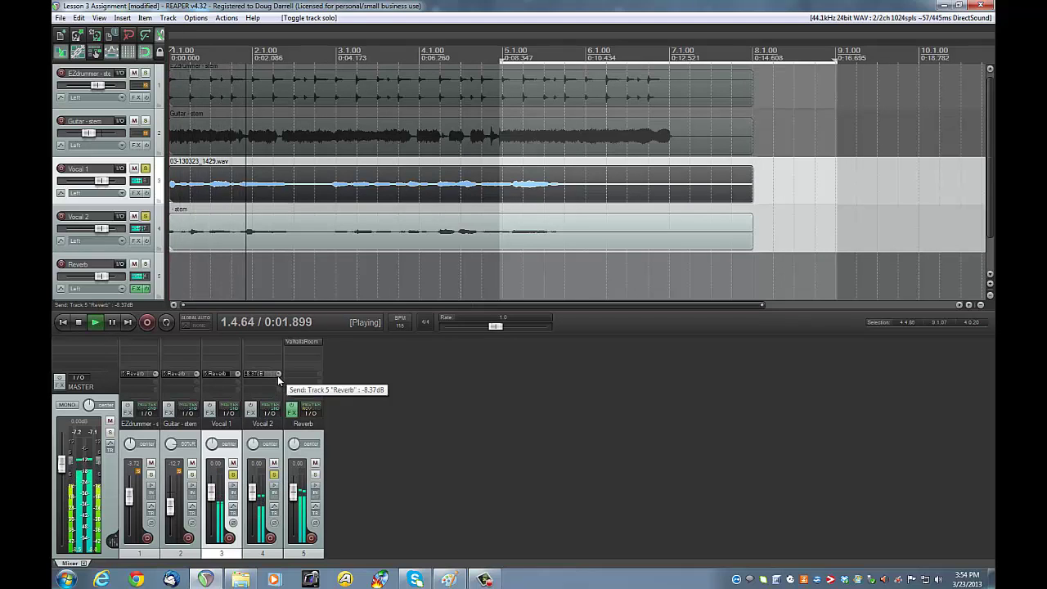
pyautogui.moveTo(240, 377)
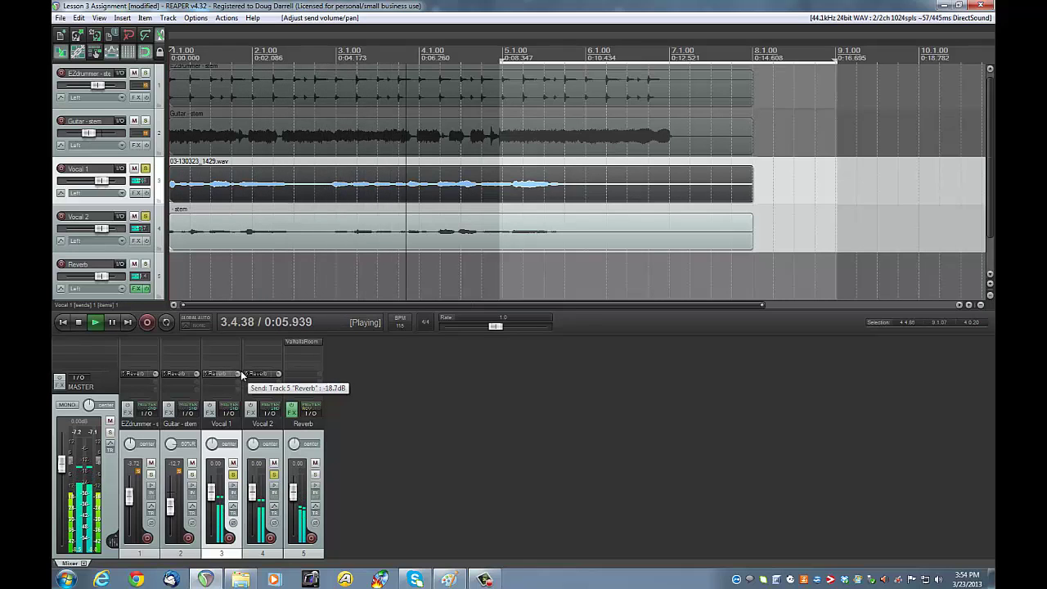
pyautogui.moveTo(278, 376)
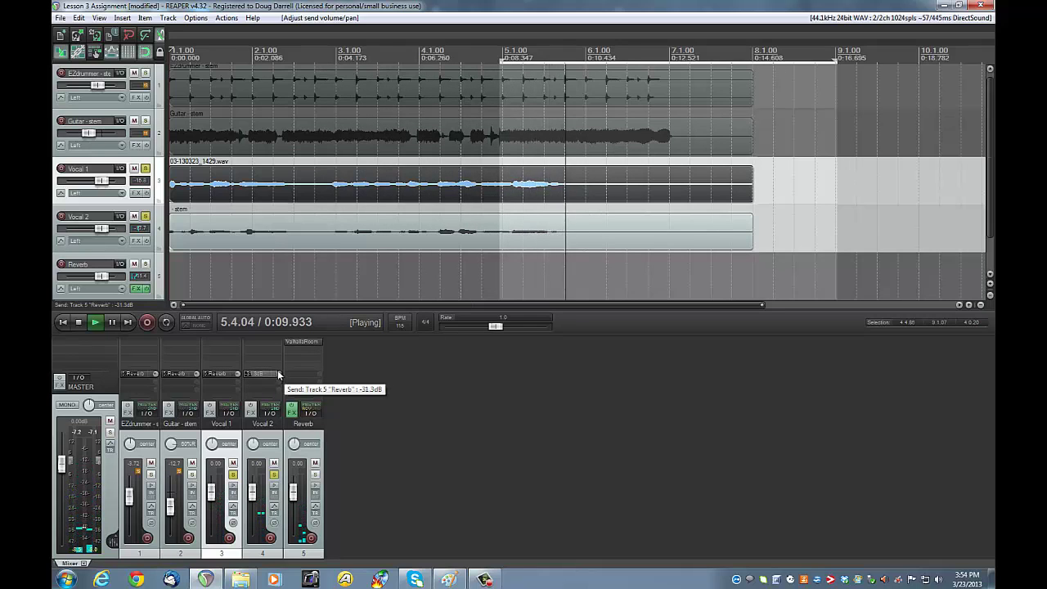
pyautogui.scroll(5, 278, 376)
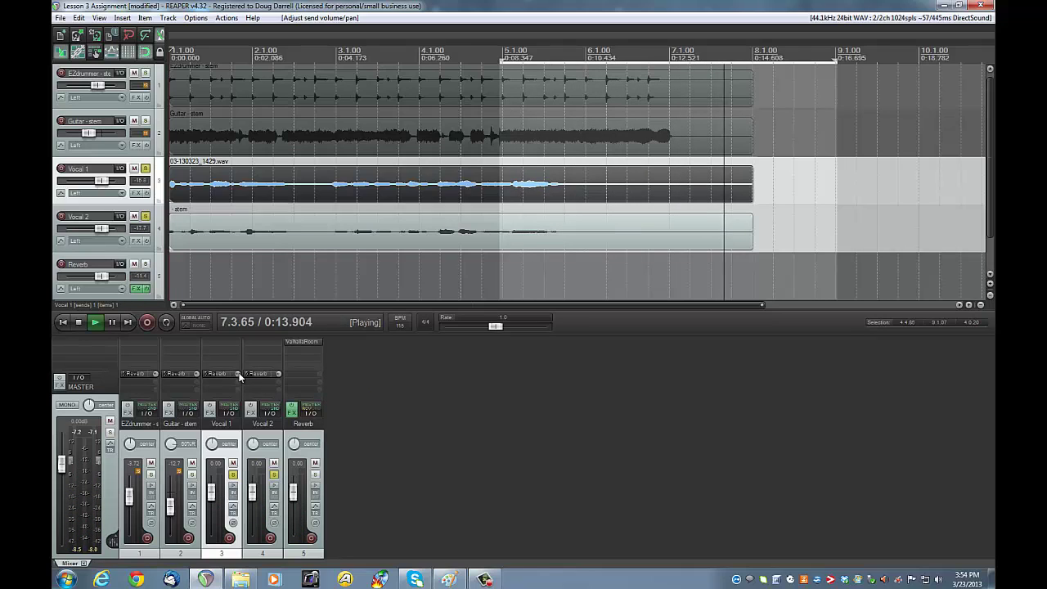
pyautogui.press('space')
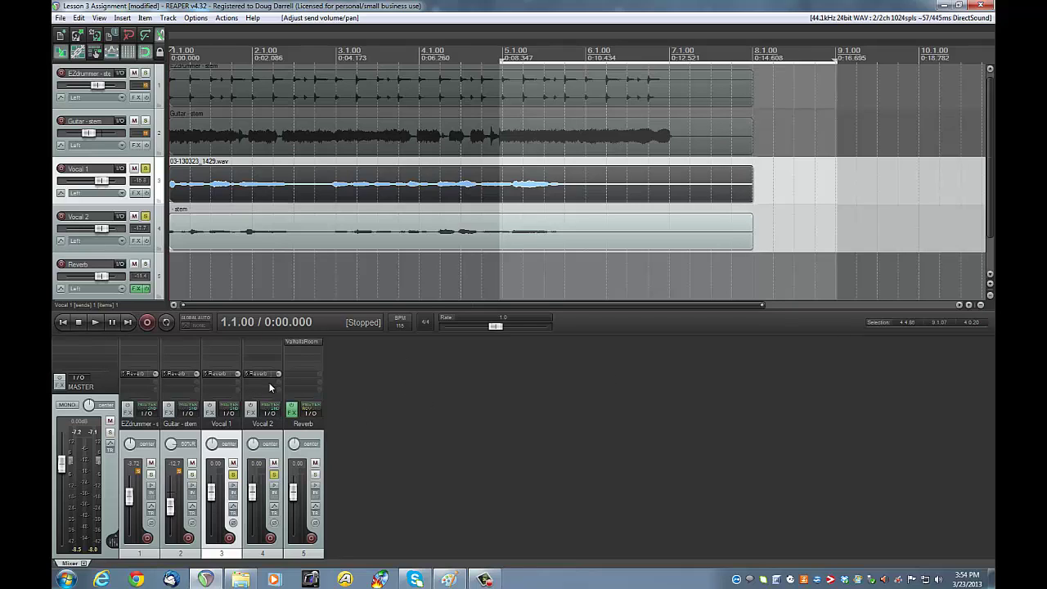
# Unsolo both vocal tracks, clear the track selection and play the full mix with reverb, stopping after listening
pyautogui.click(274, 475)
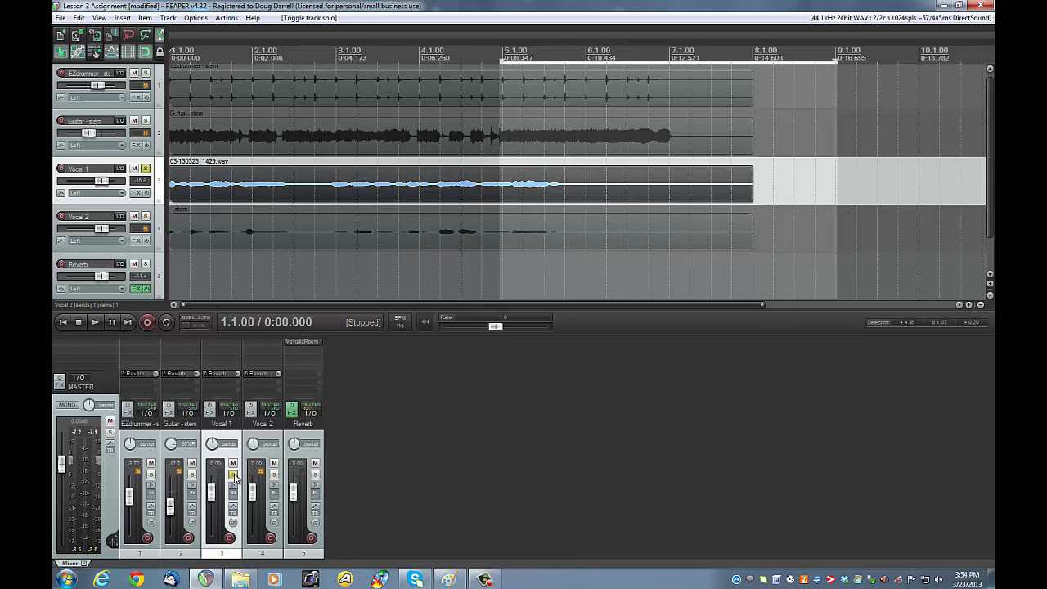
pyautogui.click(233, 474)
pyautogui.click(479, 435)
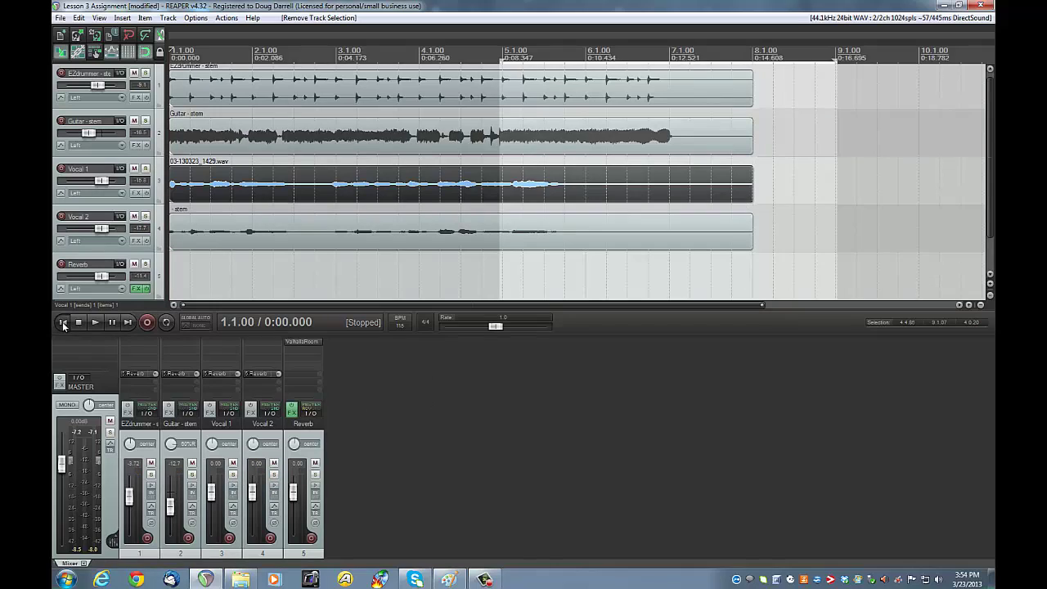
pyautogui.click(96, 322)
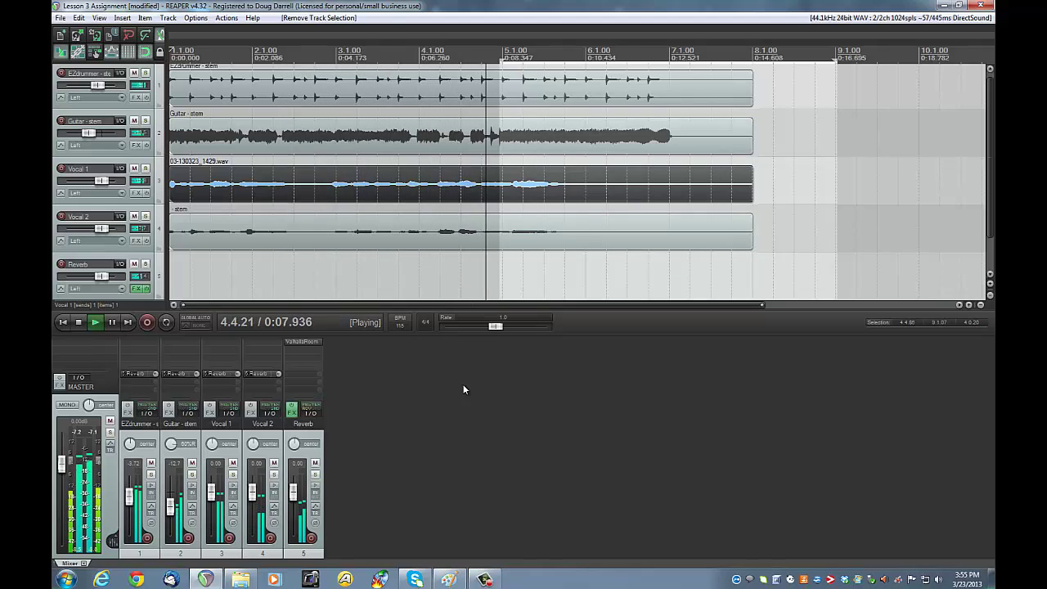
pyautogui.click(78, 321)
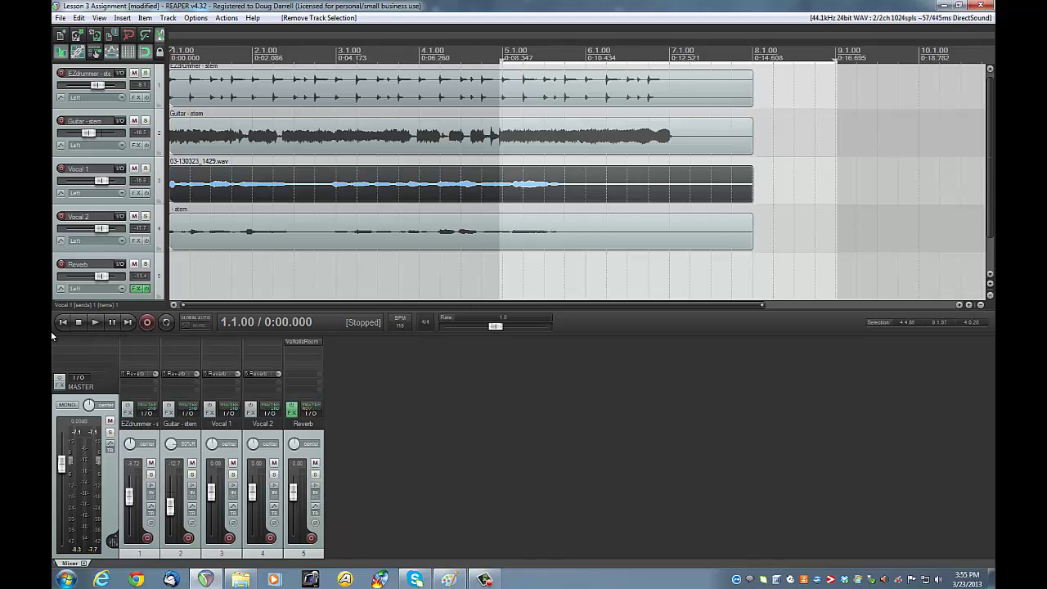
# While playing the full mix, pull the Reverb track's volume down to -inf, raise it to about 5.73 dB and stop playback
pyautogui.click(95, 323)
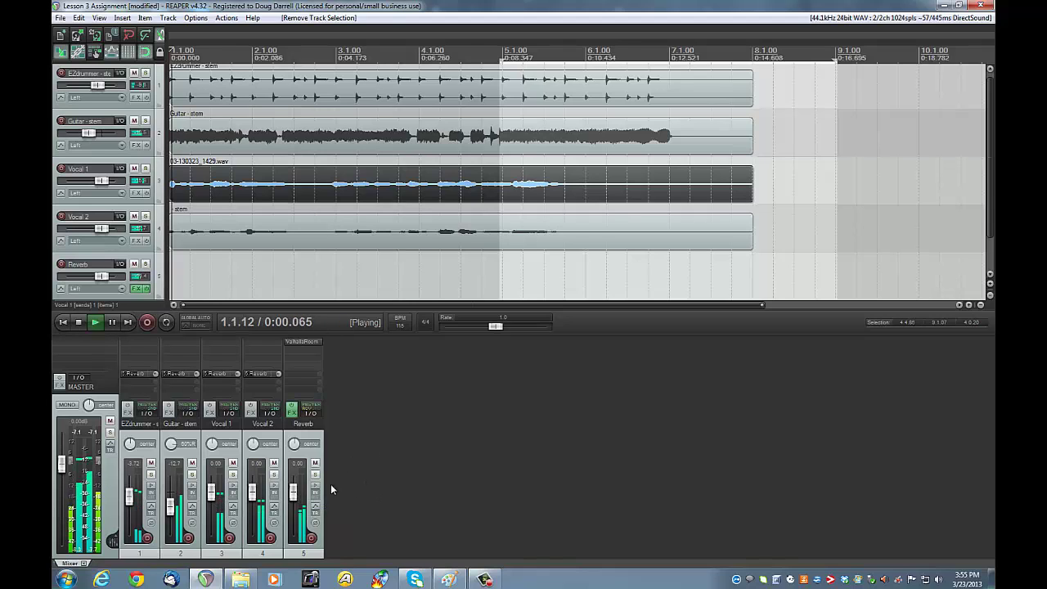
pyautogui.moveTo(293, 493); pyautogui.dragTo(292, 534)
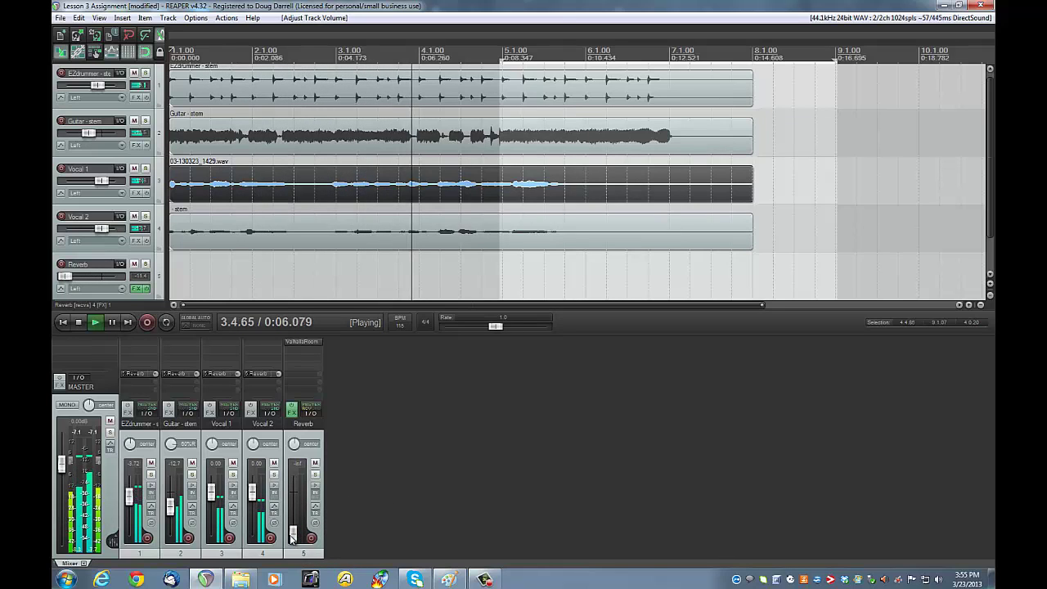
pyautogui.moveTo(293, 533); pyautogui.dragTo(299, 489)
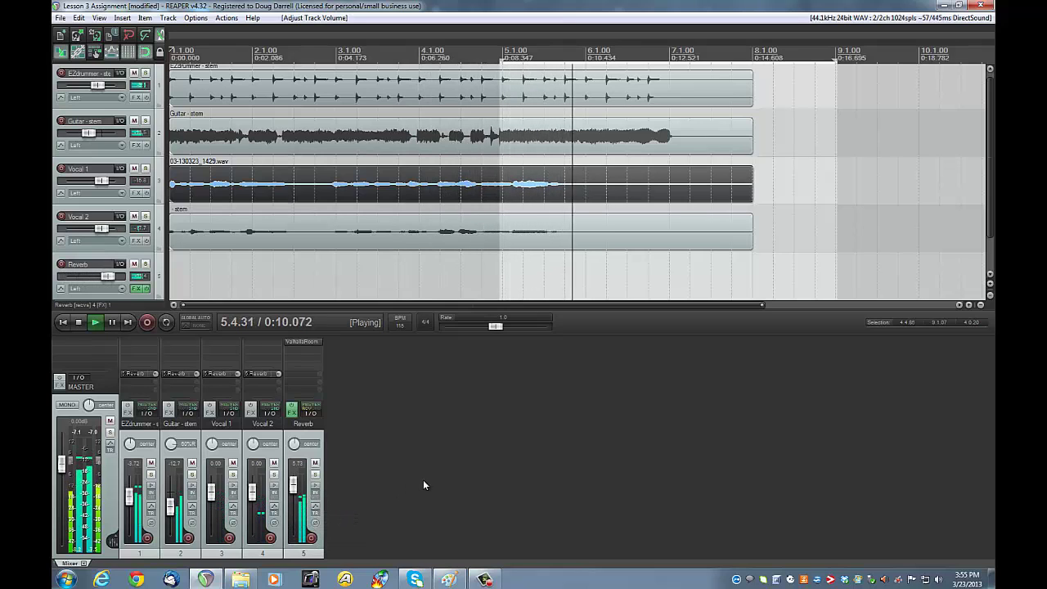
pyautogui.click(78, 321)
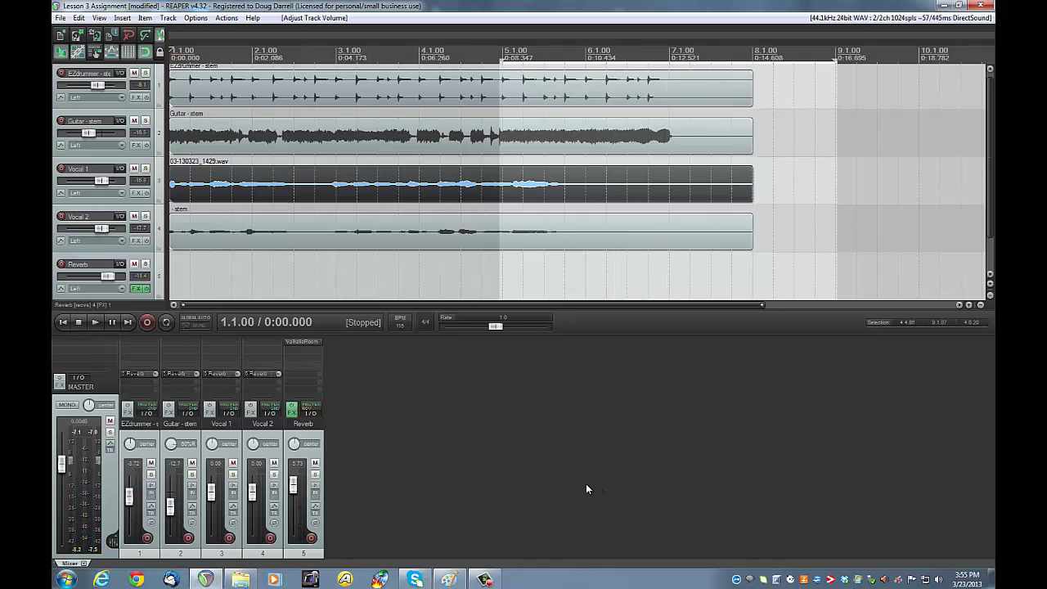